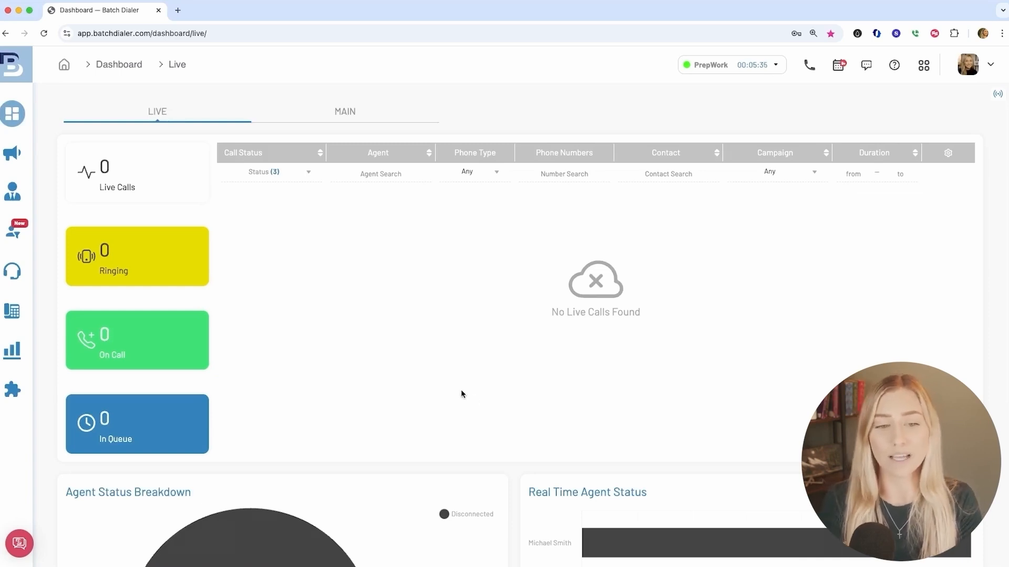
Step: Open the dialer, join the Empty Nesters campaign and bring up its next lead
{"action": "mouse_move", "coordinate": [26, 304]}
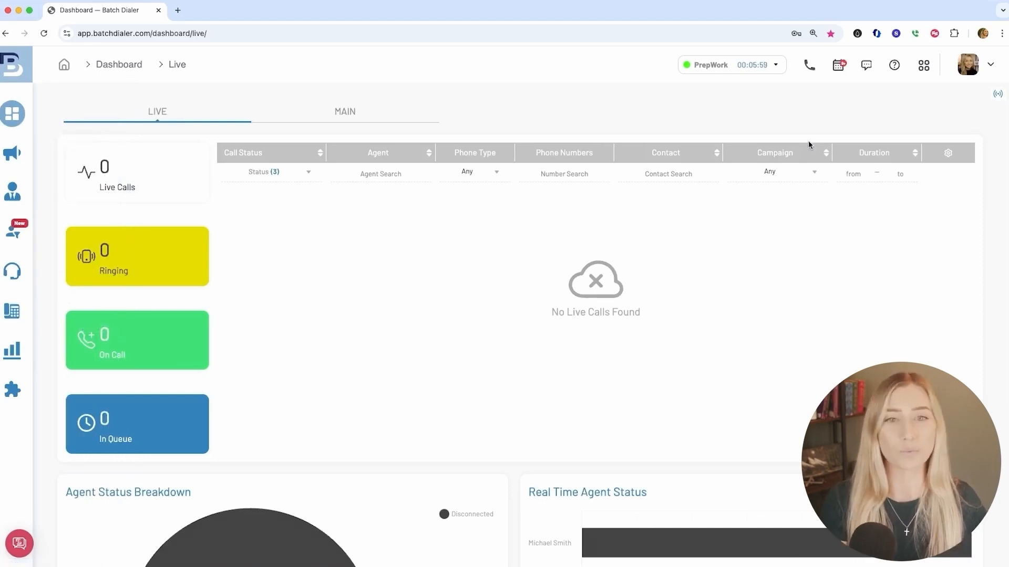
{"action": "left_click", "coordinate": [808, 65]}
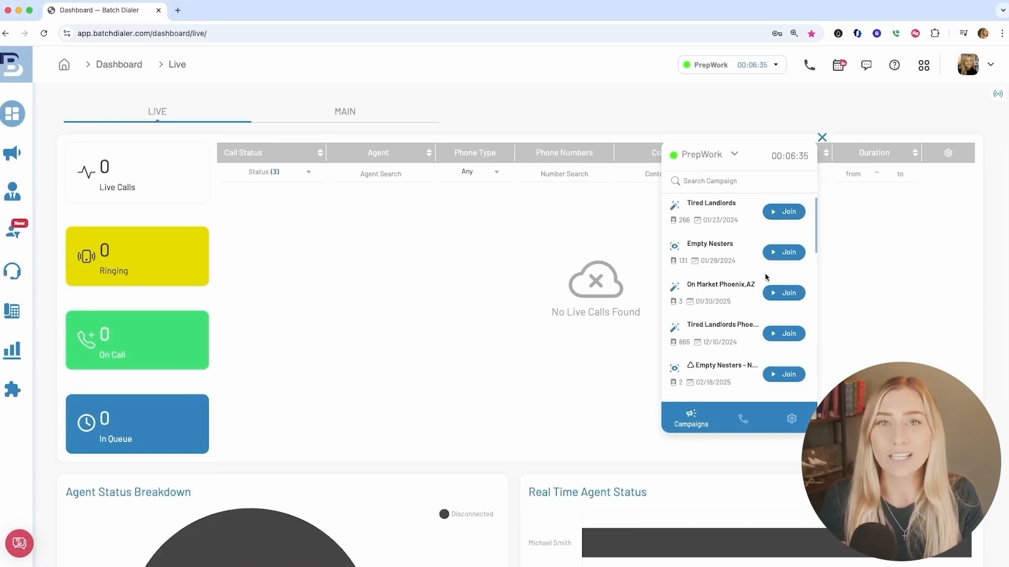
{"action": "left_click", "coordinate": [21, 545]}
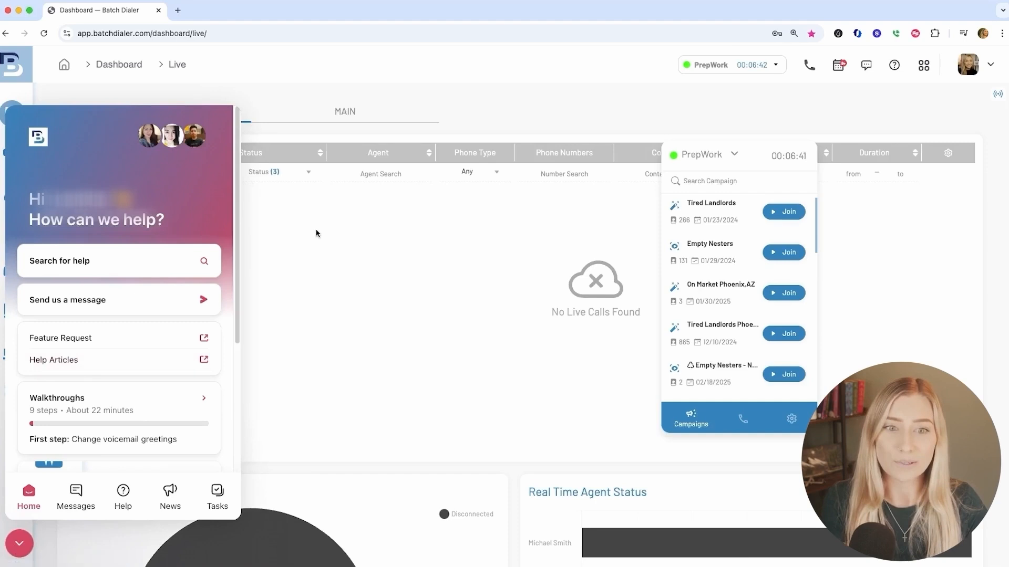
{"action": "left_click", "coordinate": [17, 544]}
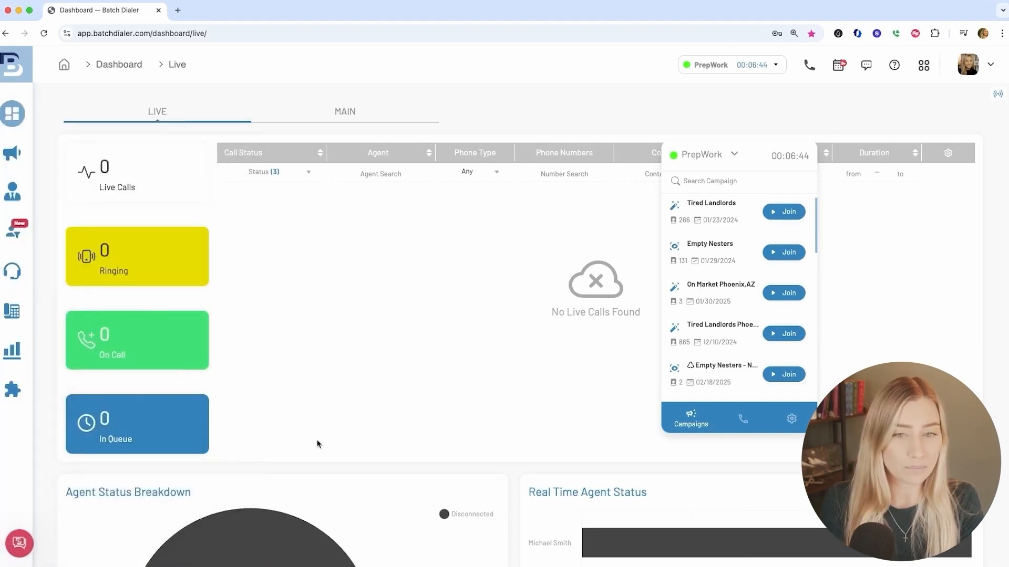
{"action": "left_click", "coordinate": [784, 252]}
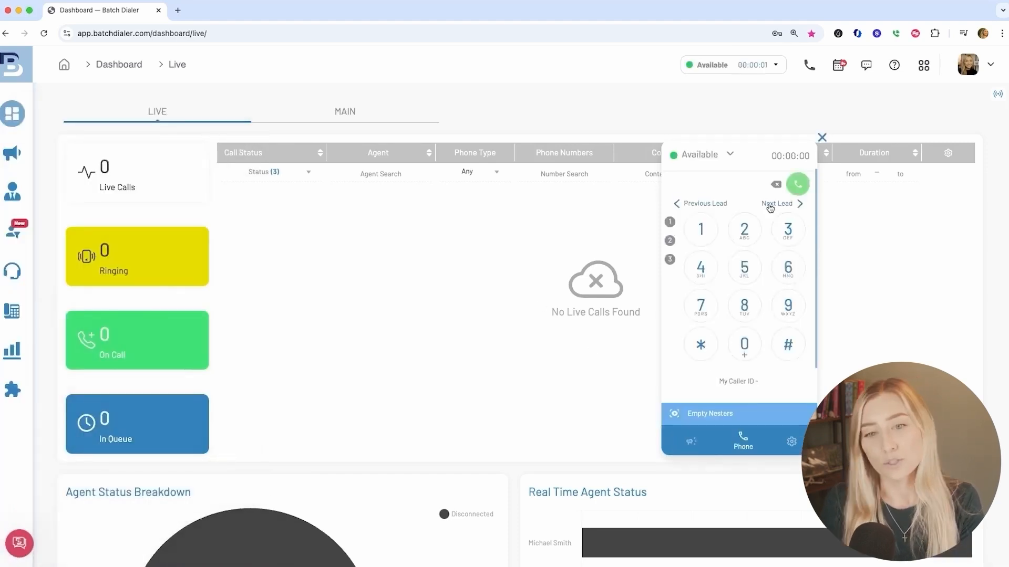
{"action": "left_click", "coordinate": [770, 207]}
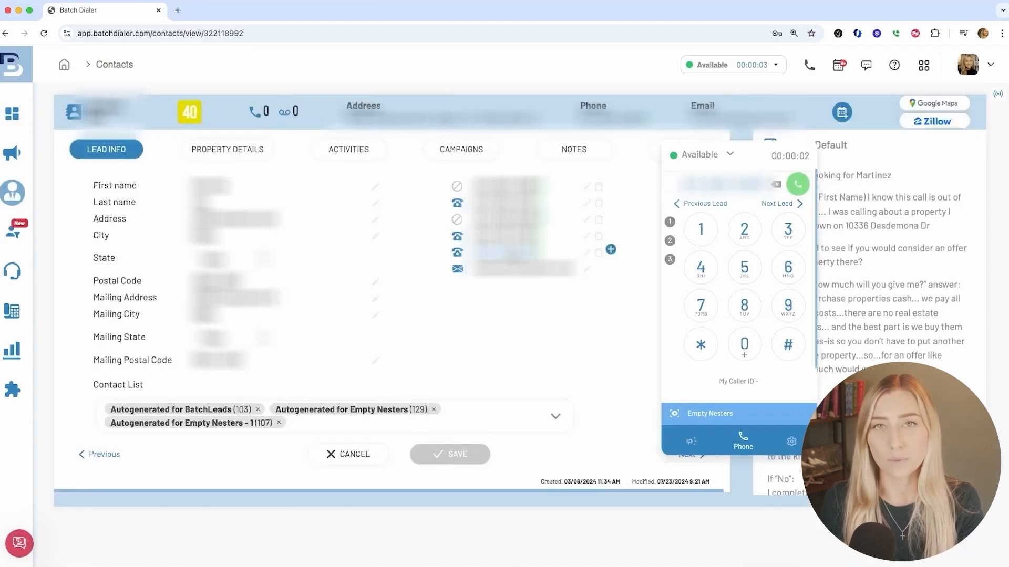
Step: Call the loaded lead and, after hanging up, record the call result as Do Not Call
{"action": "left_click", "coordinate": [797, 184]}
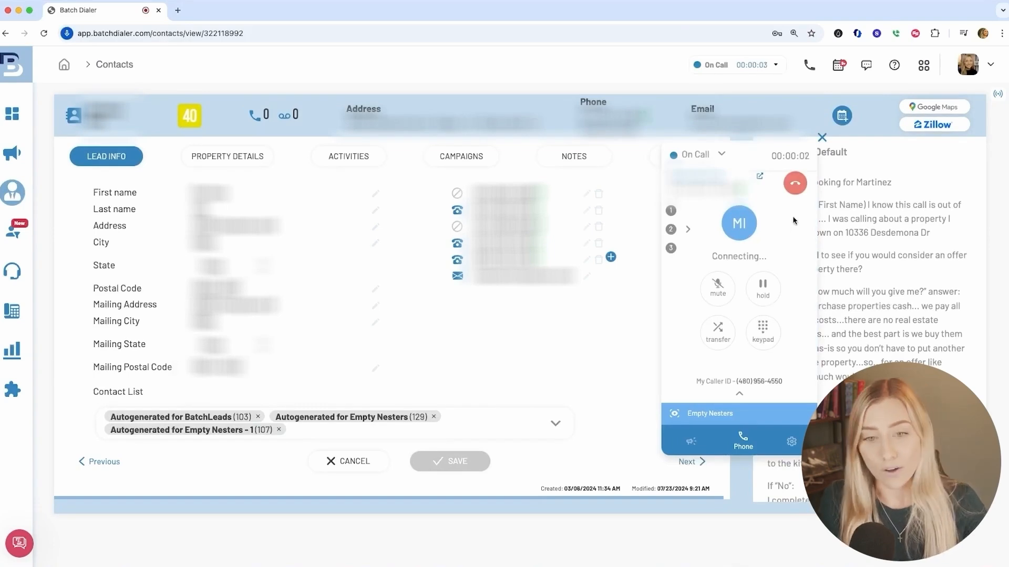
{"action": "left_click", "coordinate": [794, 183]}
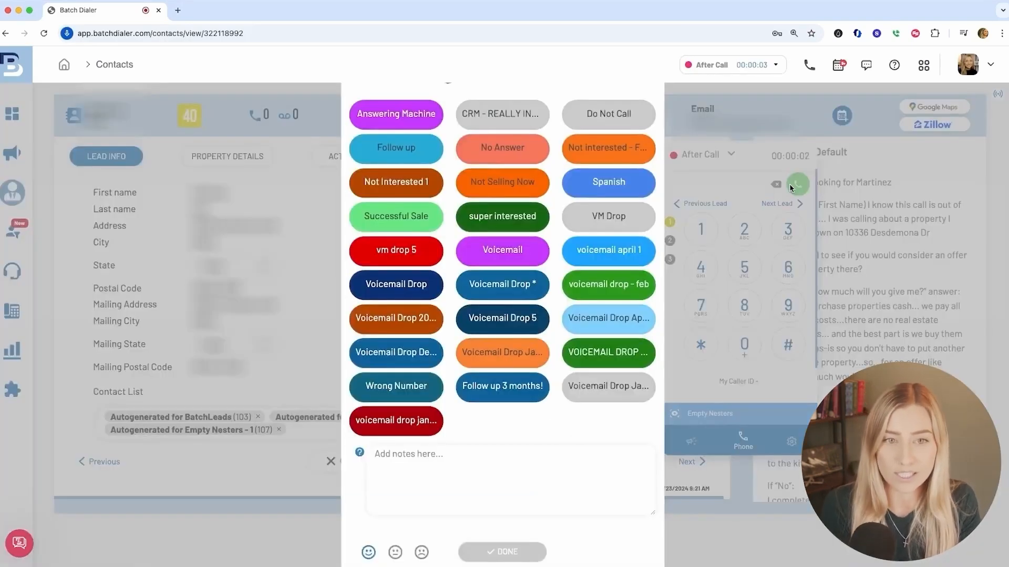
{"action": "left_click", "coordinate": [624, 117]}
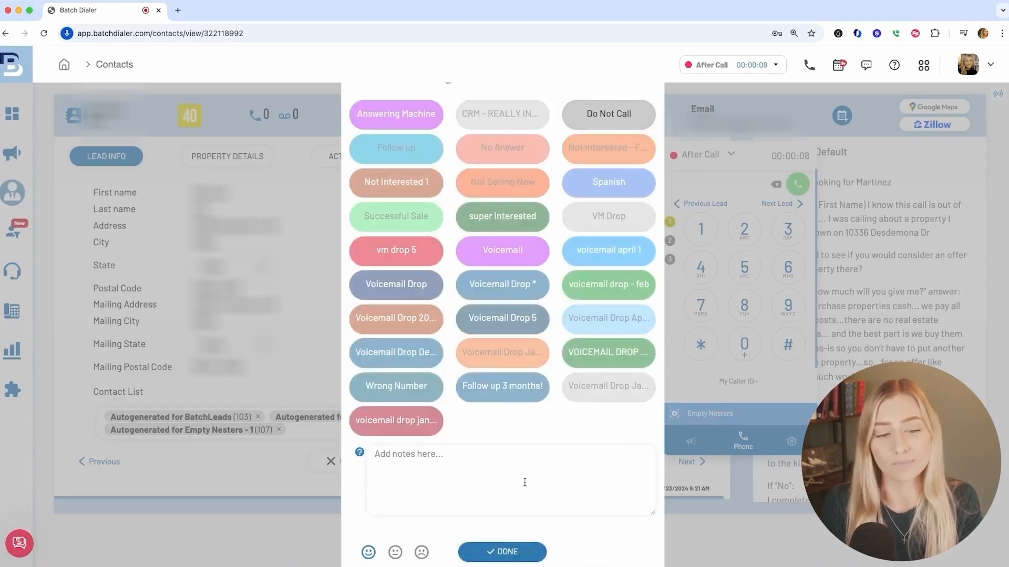
{"action": "left_click", "coordinate": [515, 552]}
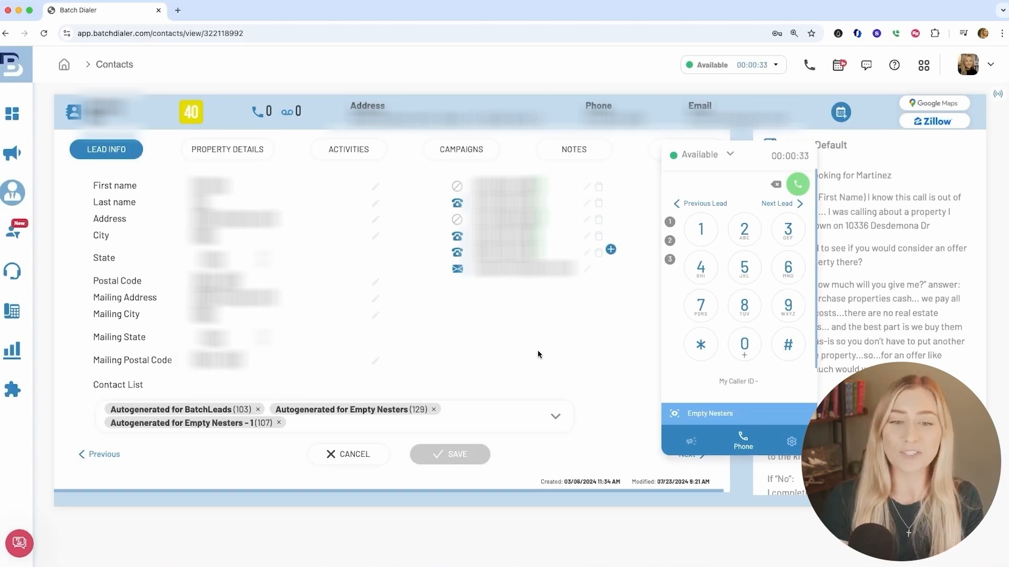
Step: Leave the Empty Nesters campaign and close the dialer
{"action": "left_click", "coordinate": [699, 440]}
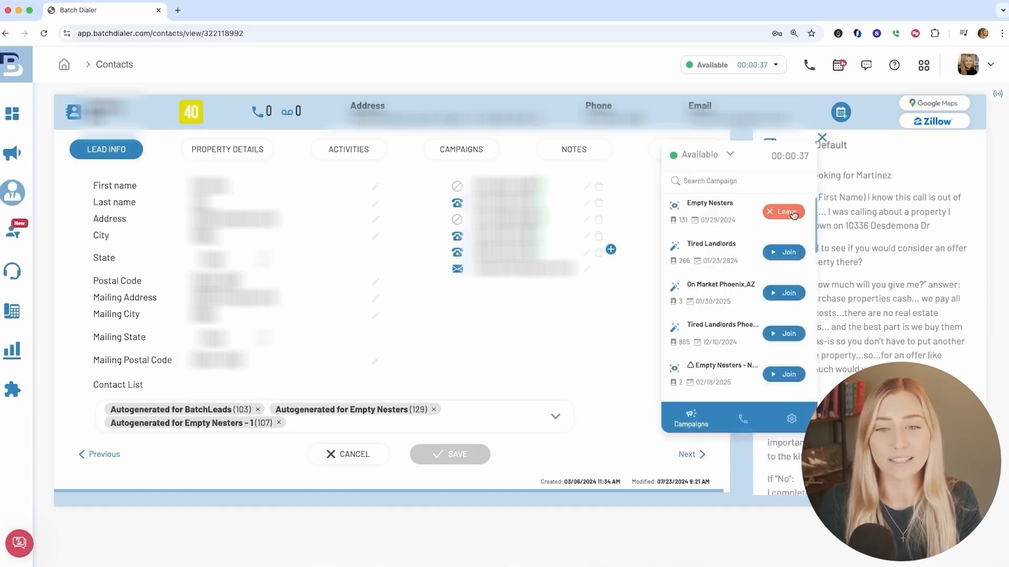
{"action": "left_click", "coordinate": [794, 212]}
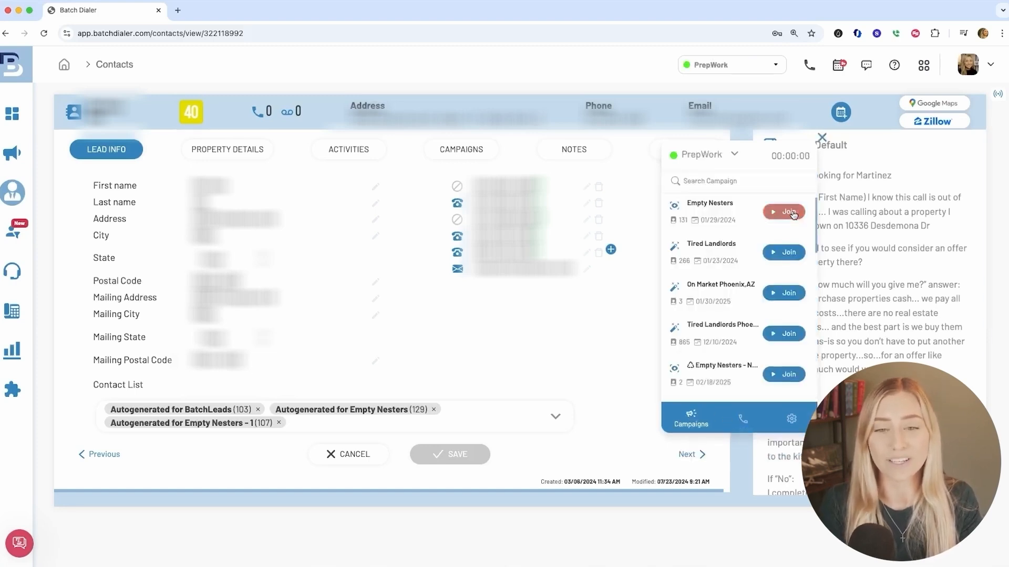
{"action": "left_click", "coordinate": [822, 138]}
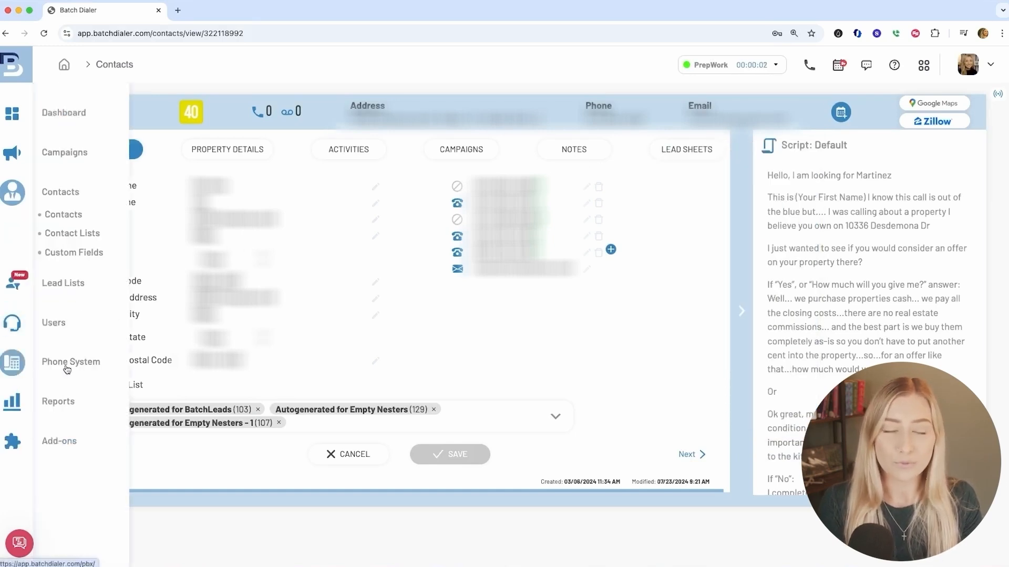
Step: Open the phone system's Call Results page and show the call results in the UNGROUPED group
{"action": "left_click", "coordinate": [68, 362]}
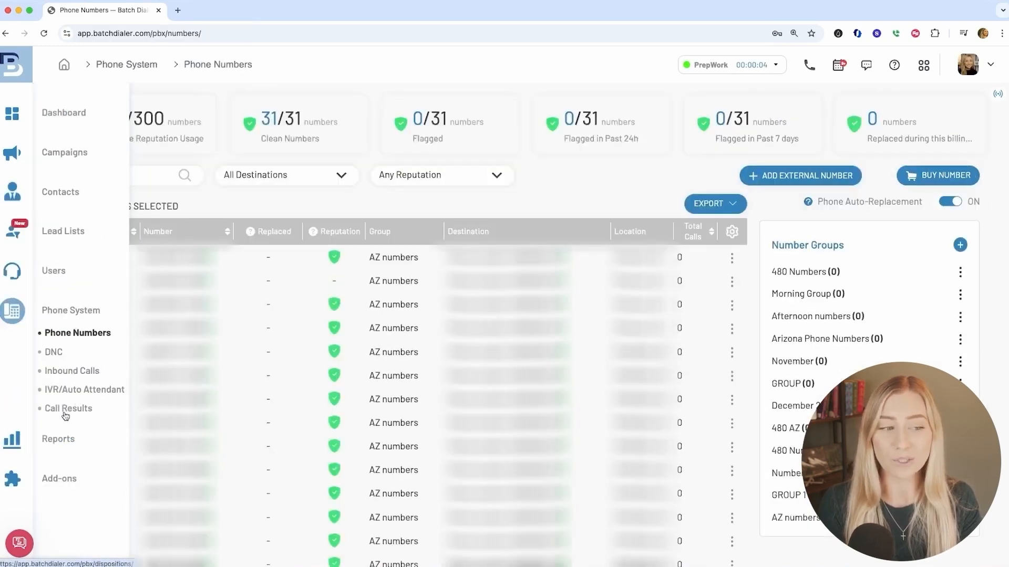
{"action": "left_click", "coordinate": [68, 410]}
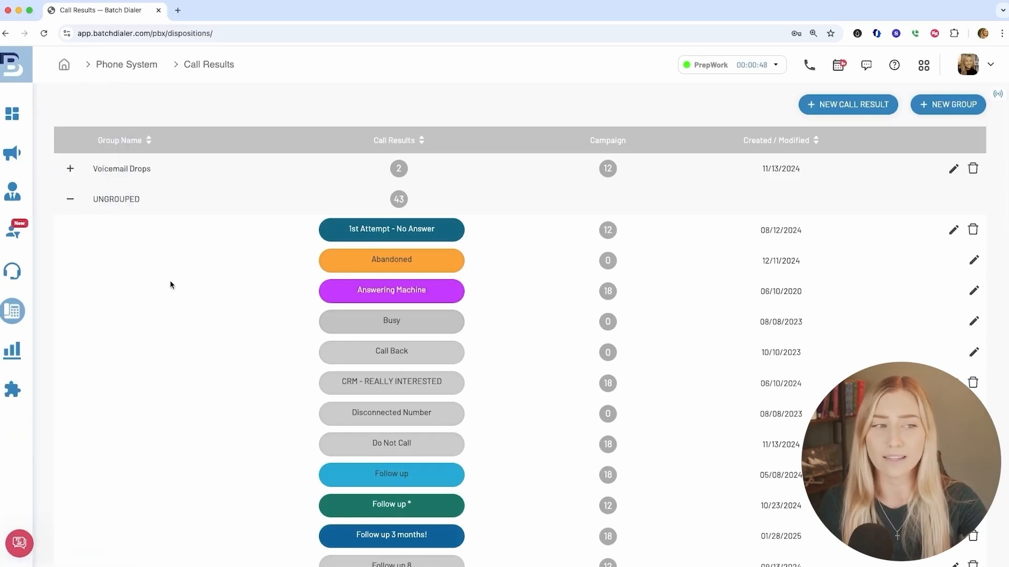
{"action": "left_click", "coordinate": [71, 203]}
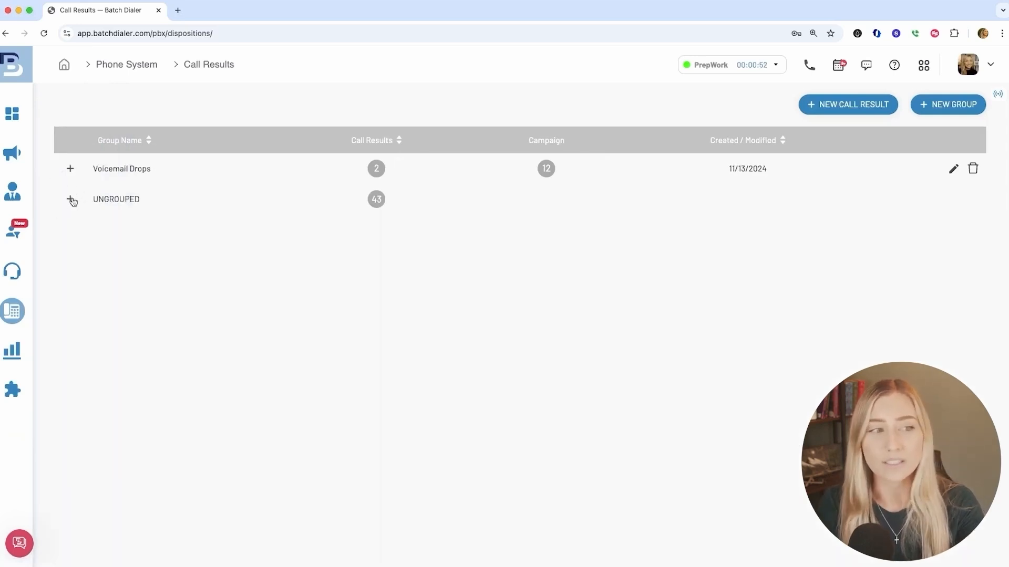
{"action": "left_click", "coordinate": [70, 201]}
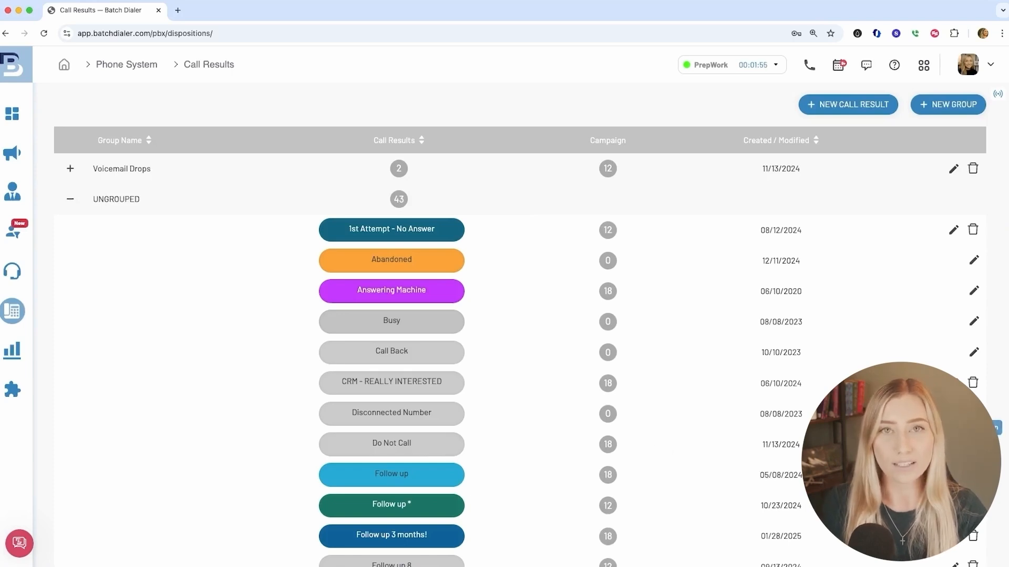
Step: Review the Do Not Call result's assigned campaigns and its redial and DNC rules, and close it without saving
{"action": "left_click", "coordinate": [974, 444]}
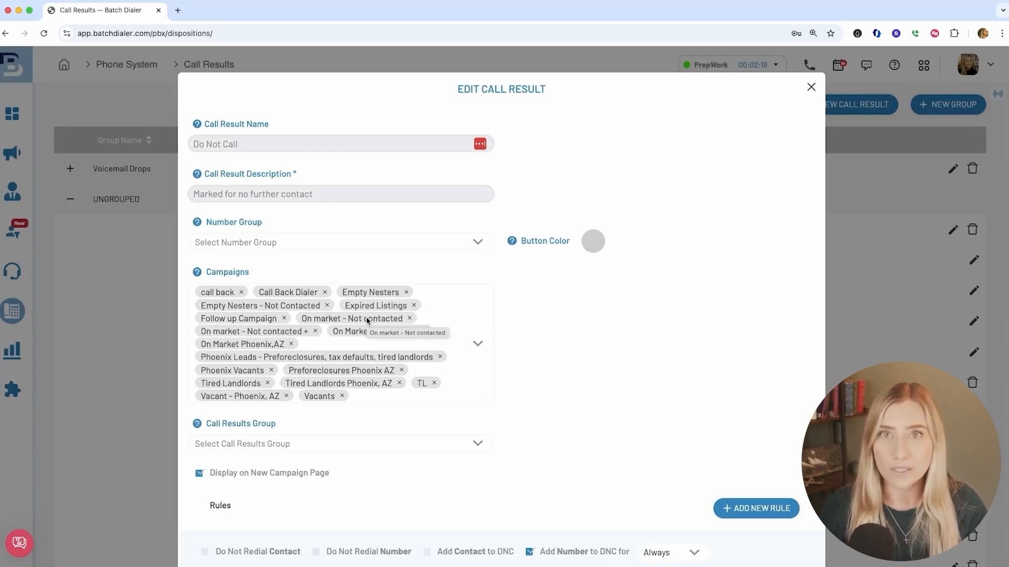
{"action": "left_click", "coordinate": [448, 344]}
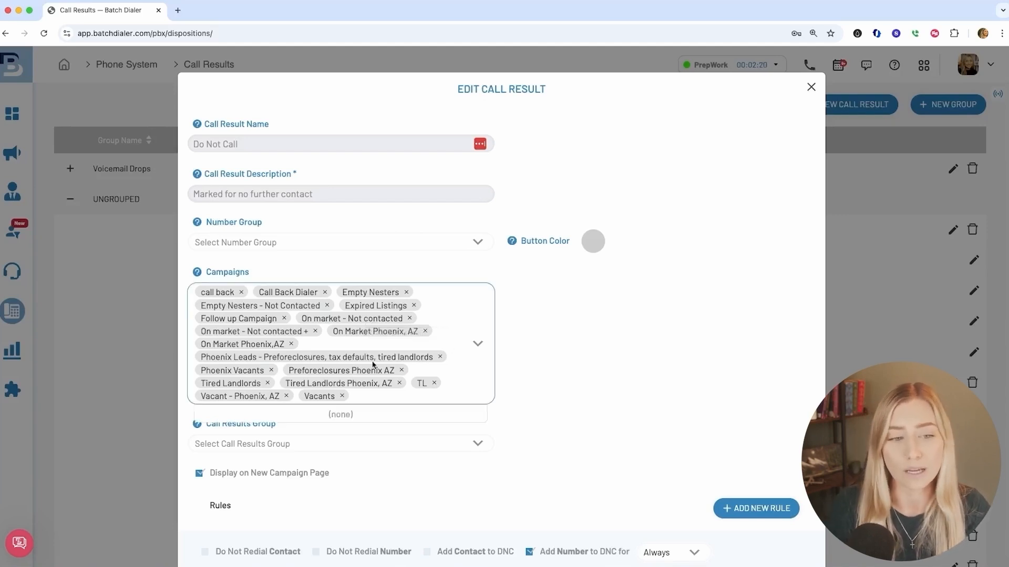
{"action": "left_click", "coordinate": [542, 337]}
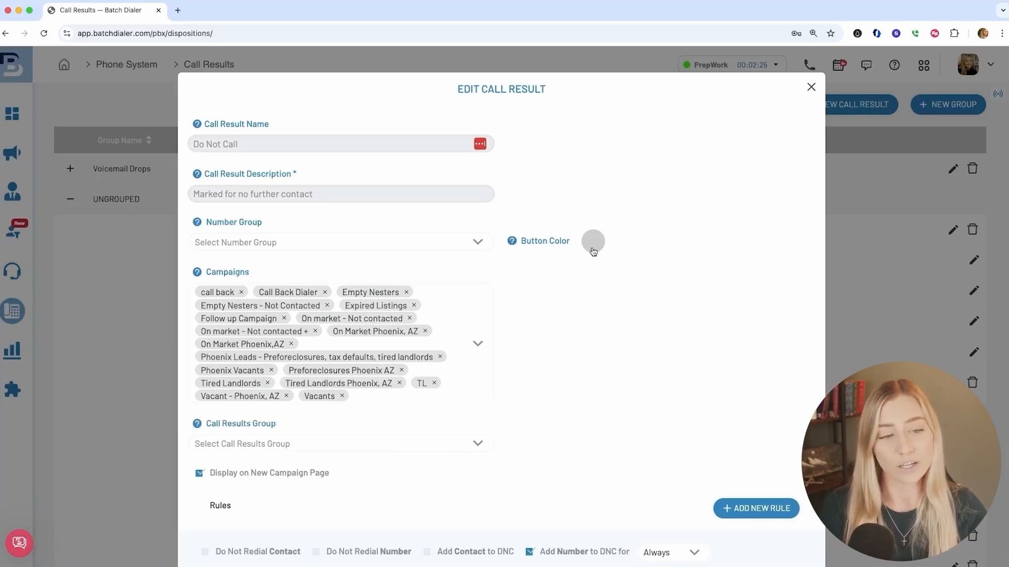
{"action": "scroll", "coordinate": [594, 251], "scroll_direction": "down", "scroll_amount": 5}
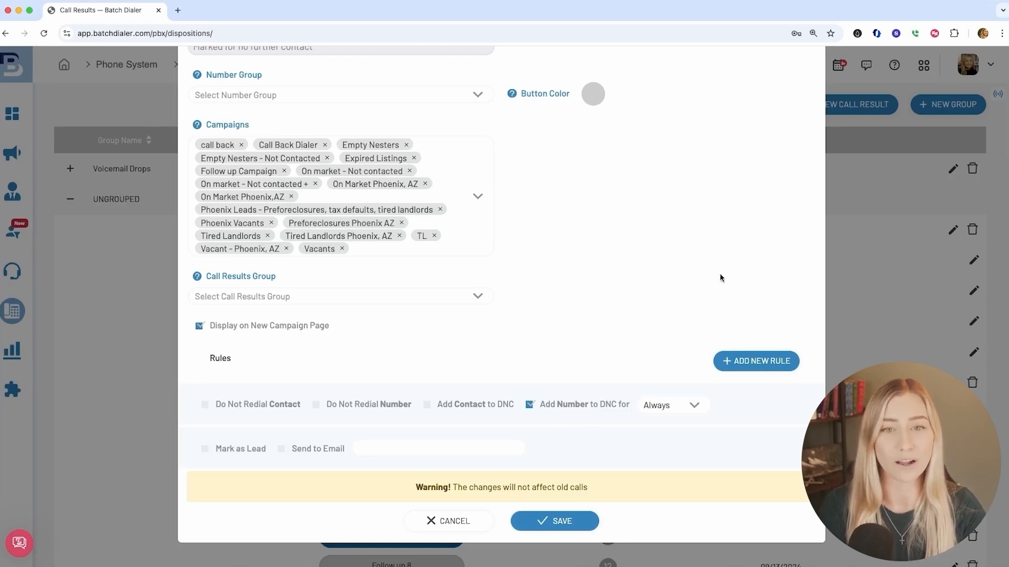
{"action": "scroll", "coordinate": [742, 246], "scroll_direction": "up", "scroll_amount": 3}
{"action": "left_click", "coordinate": [811, 87]}
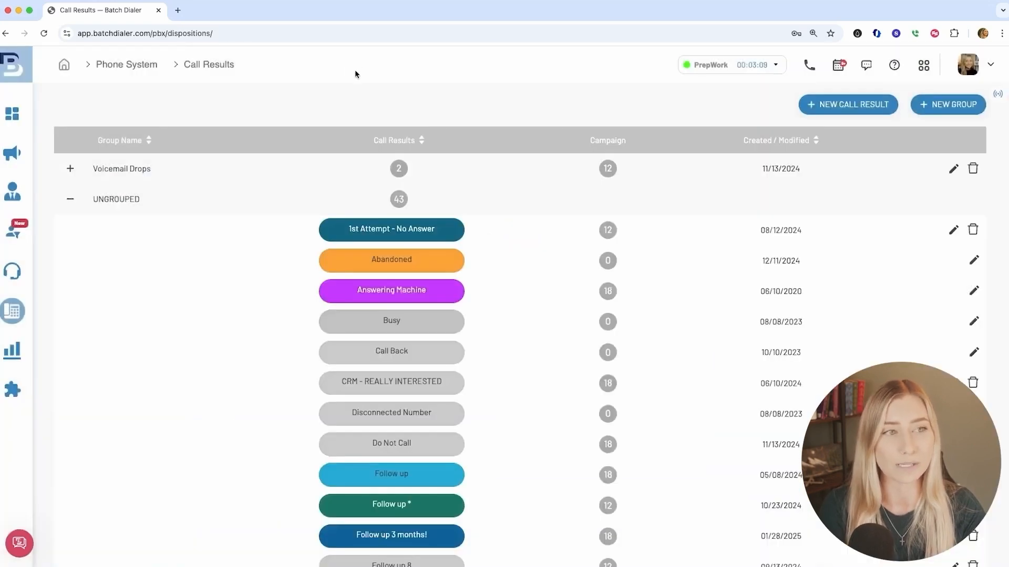
Step: View the phone system's DNC page in a new browser tab and return to the Call Results page
{"action": "left_click", "coordinate": [178, 10]}
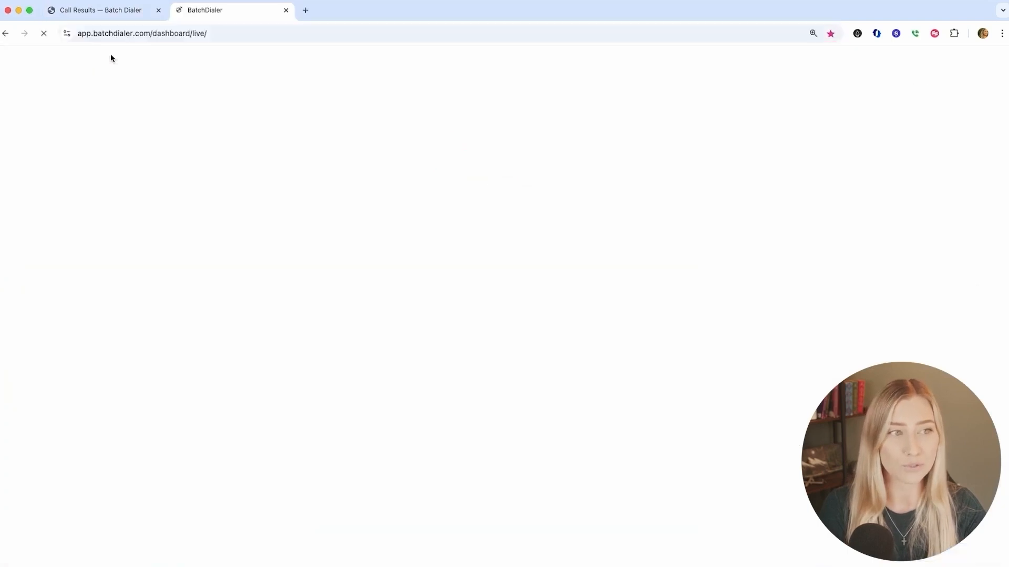
{"action": "left_click", "coordinate": [110, 54]}
{"action": "left_click", "coordinate": [54, 353]}
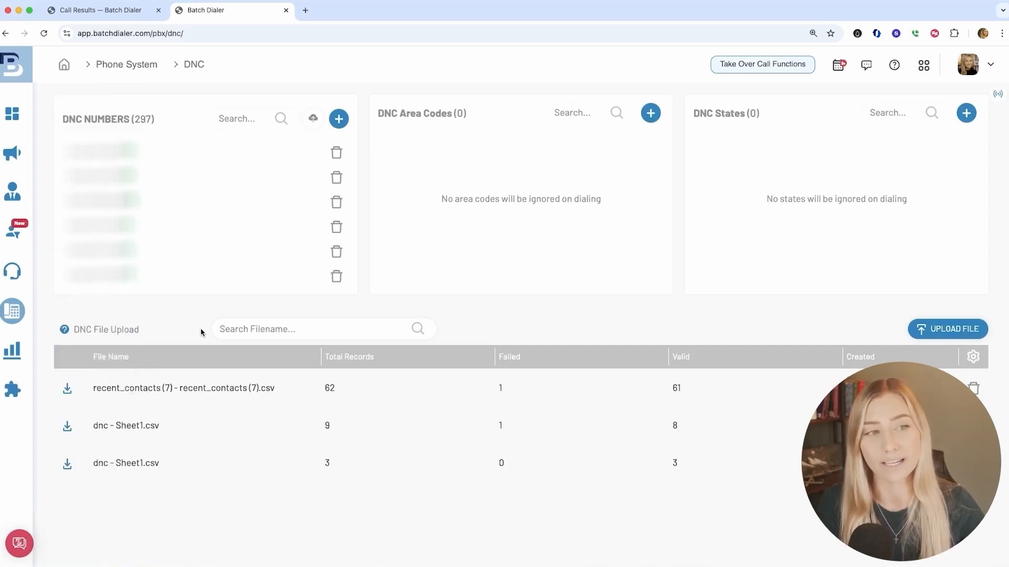
{"action": "left_click", "coordinate": [128, 11]}
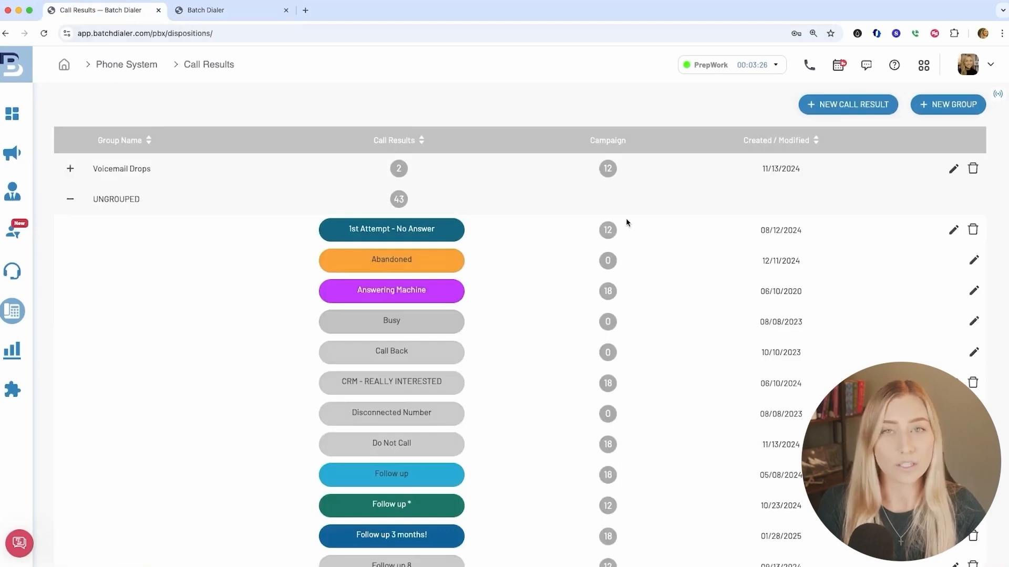
Step: Open the Successful Sale call result for editing and review its campaigns, redial rules and lead settings
{"action": "scroll", "coordinate": [625, 218], "scroll_direction": "down", "scroll_amount": 9}
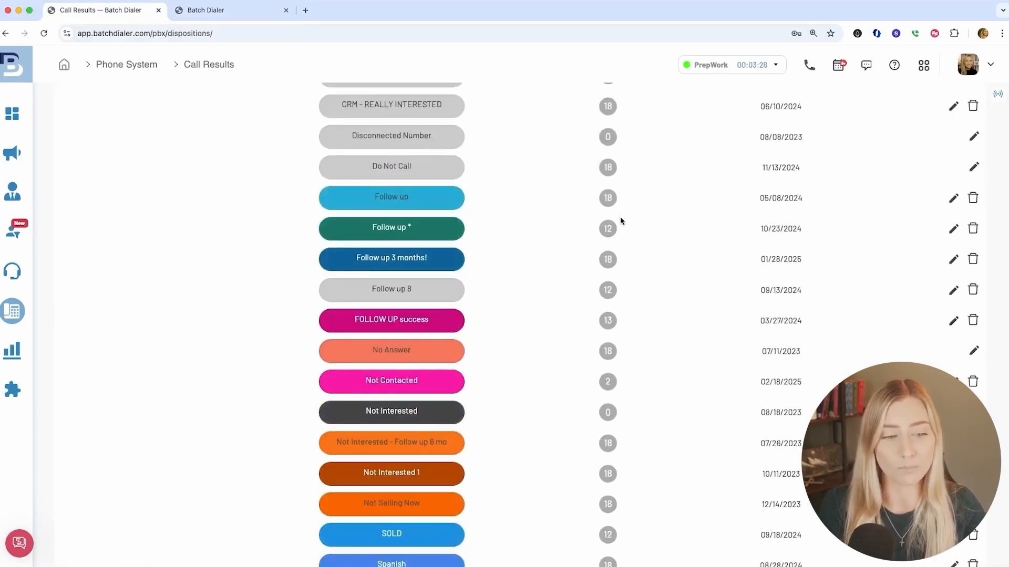
{"action": "left_click_drag", "start_coordinate": [411, 390], "coordinate": [349, 388]}
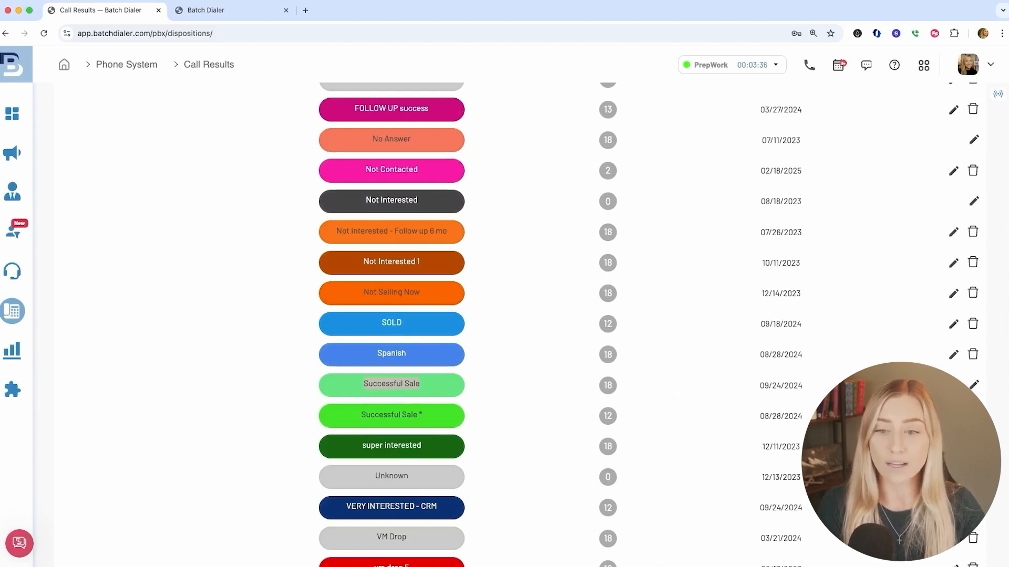
{"action": "left_click", "coordinate": [974, 388]}
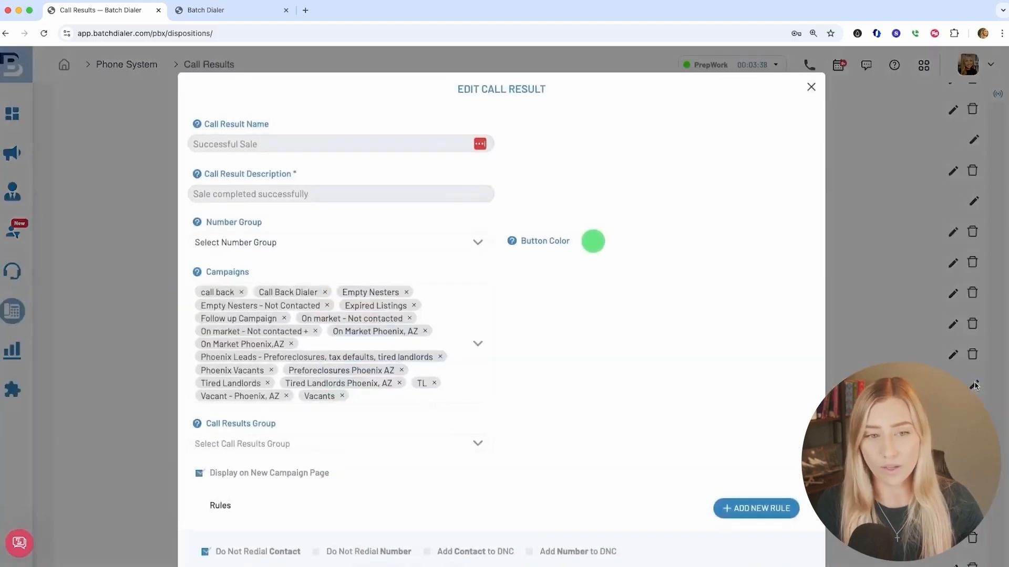
{"action": "scroll", "coordinate": [528, 398], "scroll_direction": "down", "scroll_amount": 1}
{"action": "scroll", "coordinate": [527, 398], "scroll_direction": "down", "scroll_amount": 5}
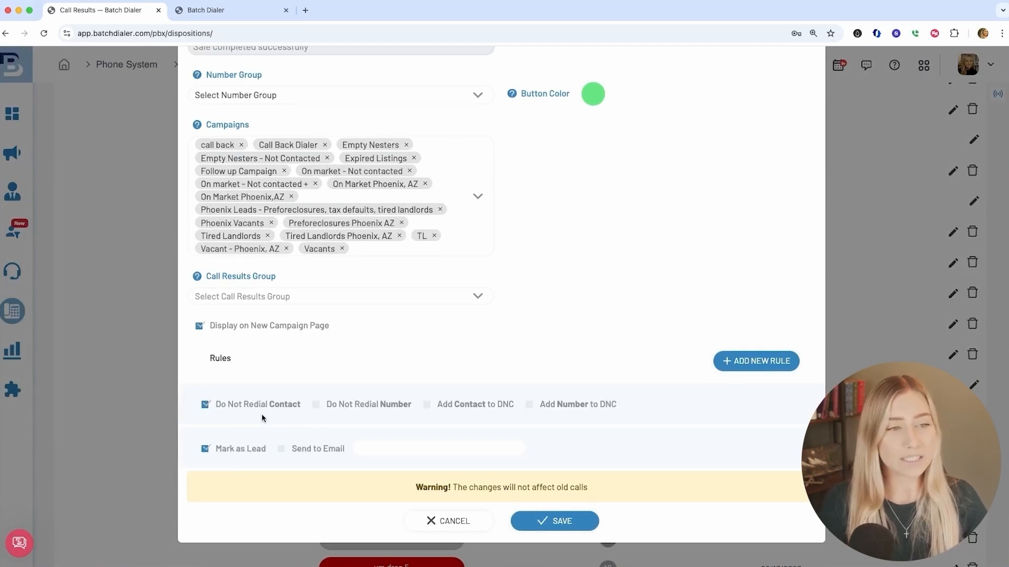
{"action": "scroll", "coordinate": [263, 418], "scroll_direction": "up", "scroll_amount": 5}
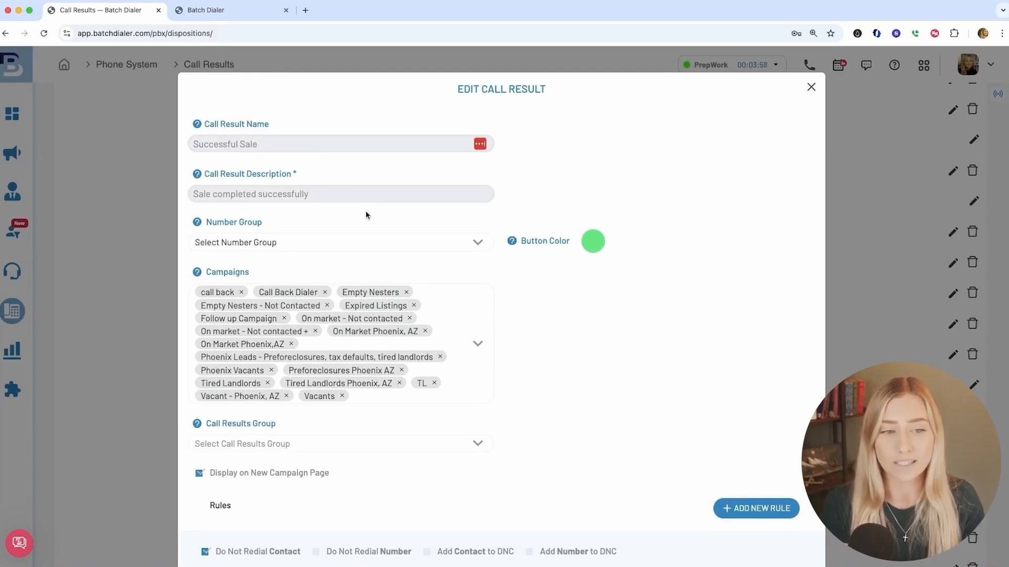
{"action": "scroll", "coordinate": [270, 418], "scroll_direction": "down", "scroll_amount": 3}
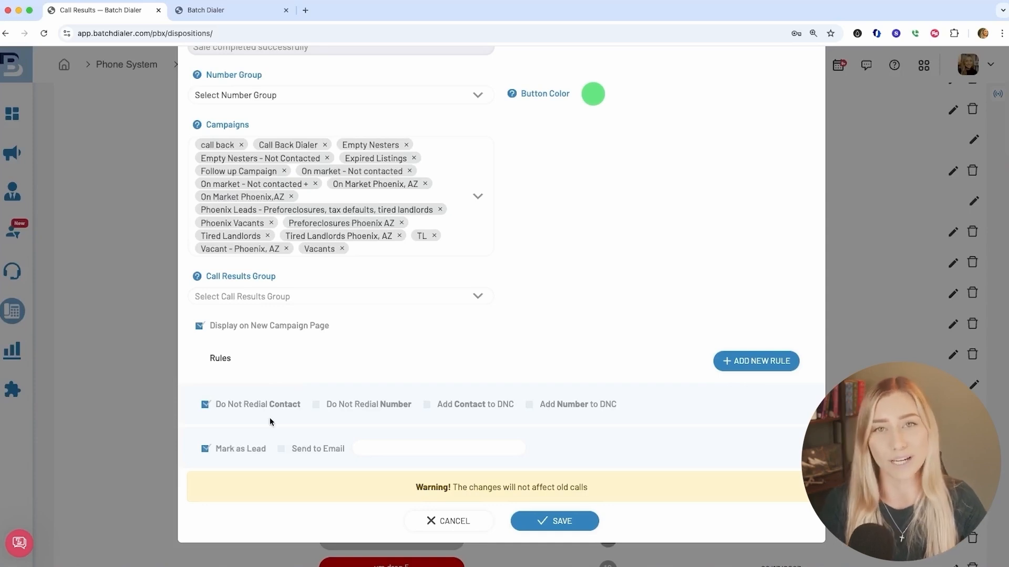
Step: View the Campaigns page in another browser tab to check its Deals column, and return to the Successful Sale call result
{"action": "key", "text": "super+t"}
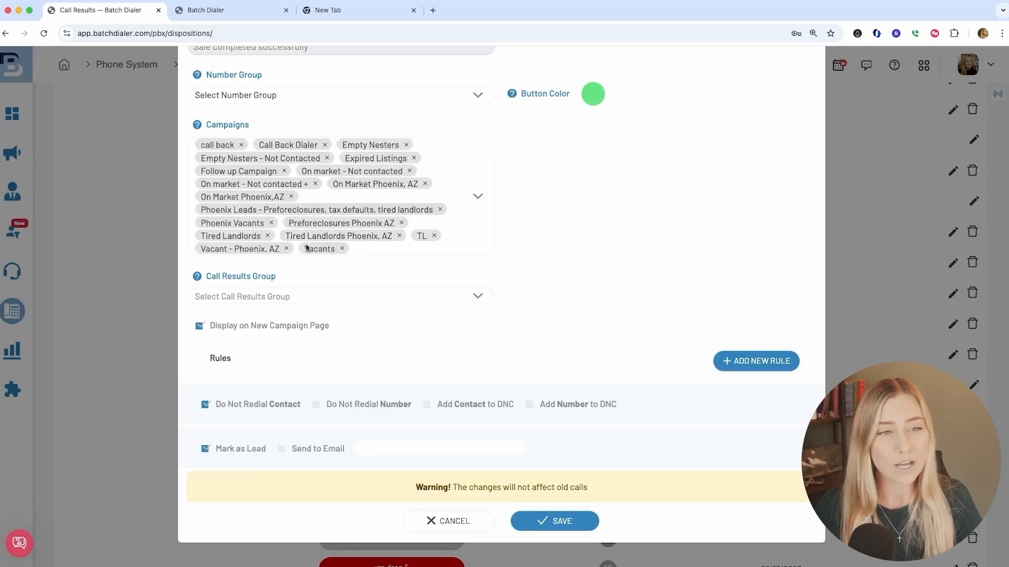
{"action": "left_click", "coordinate": [341, 12]}
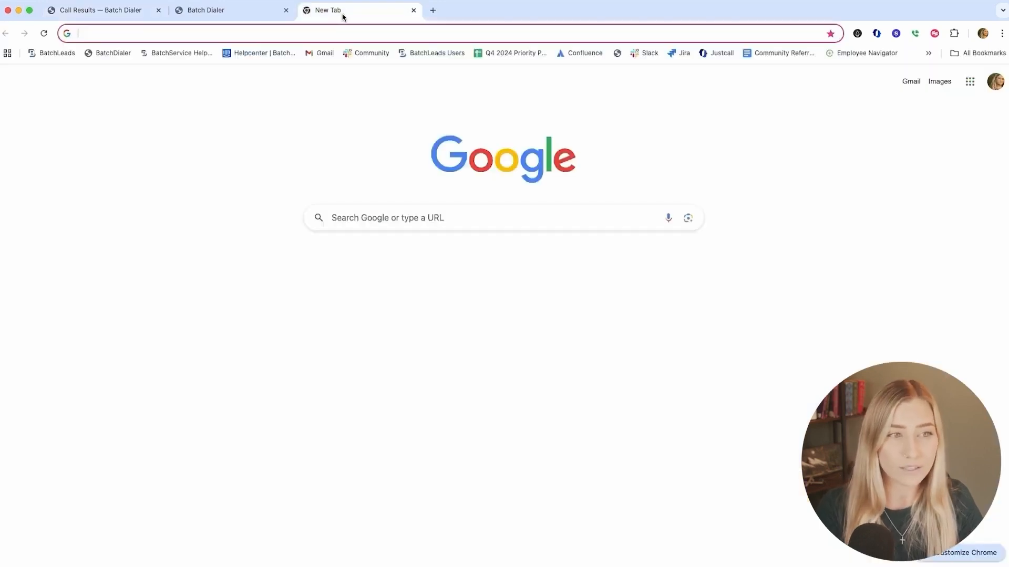
{"action": "left_click", "coordinate": [114, 53]}
{"action": "left_click", "coordinate": [9, 156]}
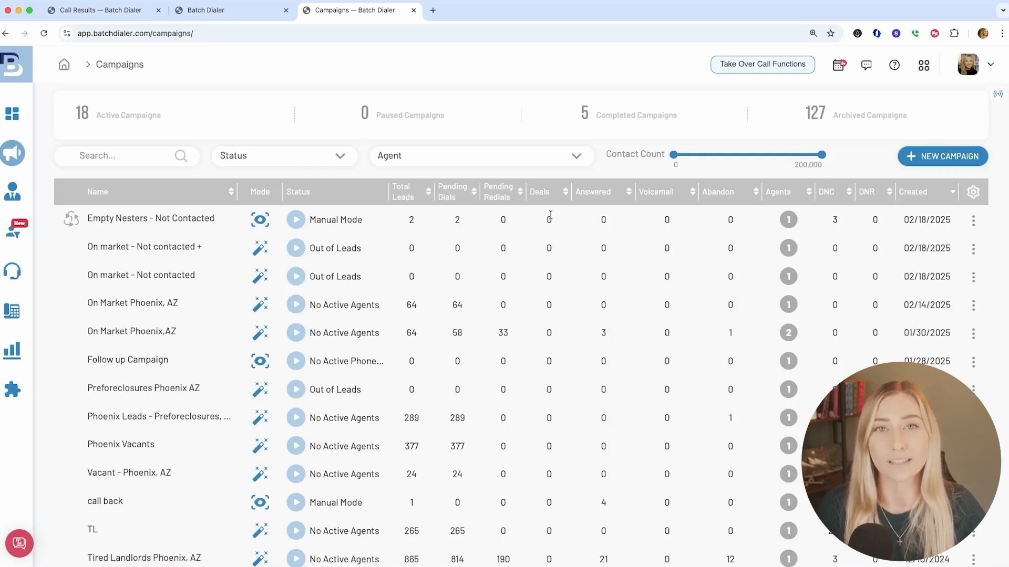
{"action": "left_click", "coordinate": [107, 19]}
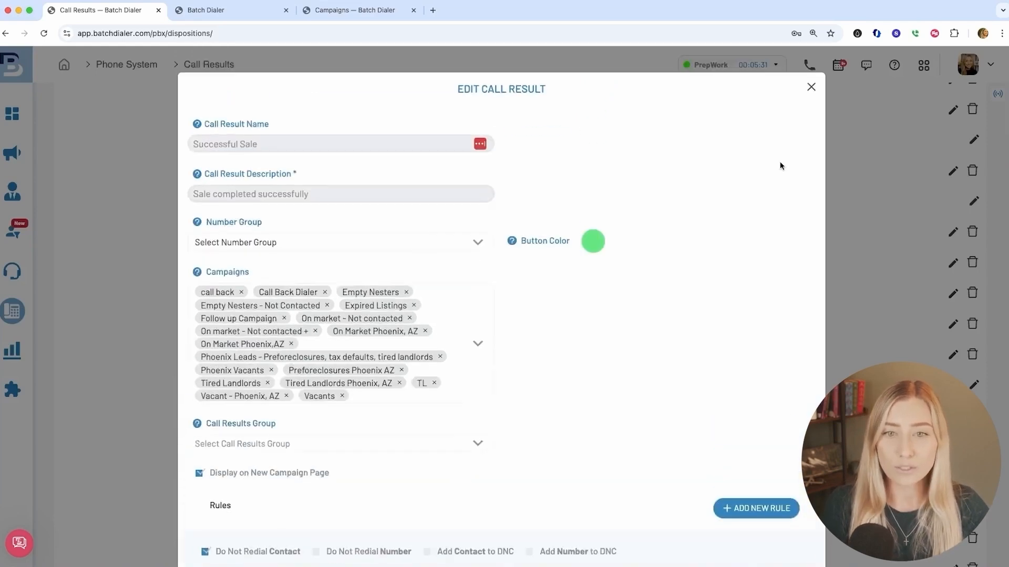
Step: Close the Successful Sale call result without saving and return to the start of the call results list
{"action": "left_click", "coordinate": [811, 86]}
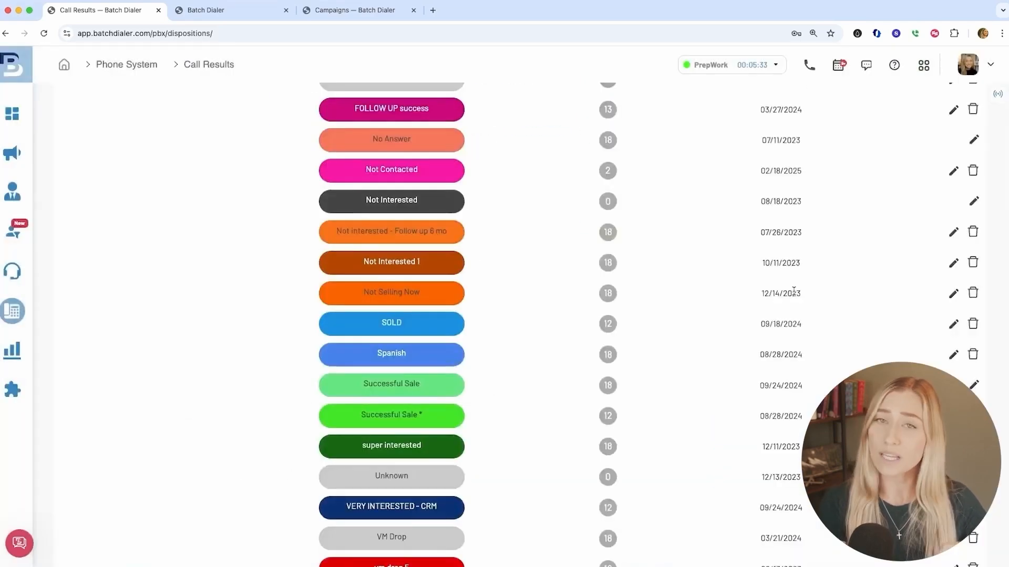
{"action": "scroll", "coordinate": [793, 291], "scroll_direction": "up", "scroll_amount": 2}
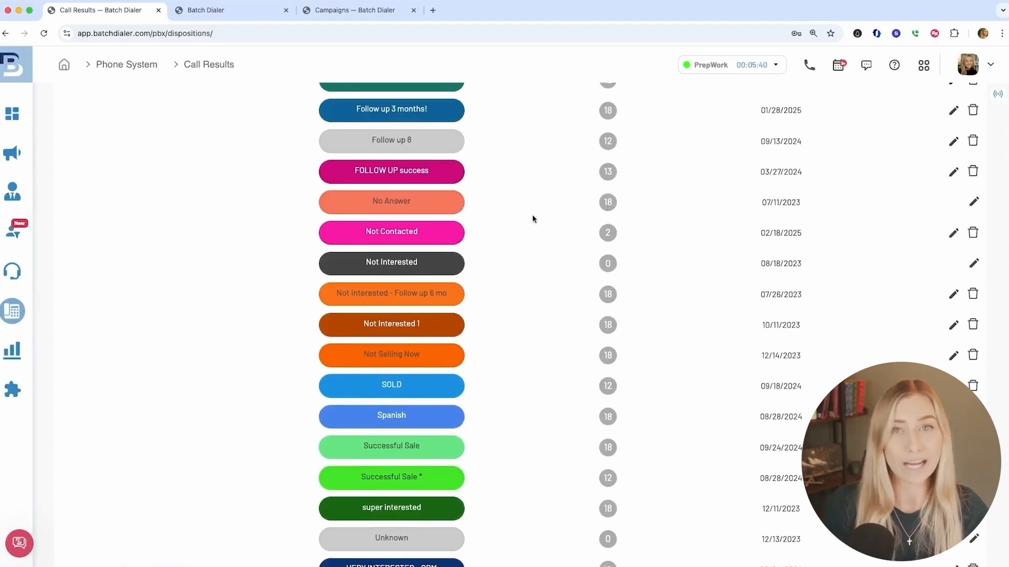
{"action": "scroll", "coordinate": [597, 228], "scroll_direction": "up", "scroll_amount": 8}
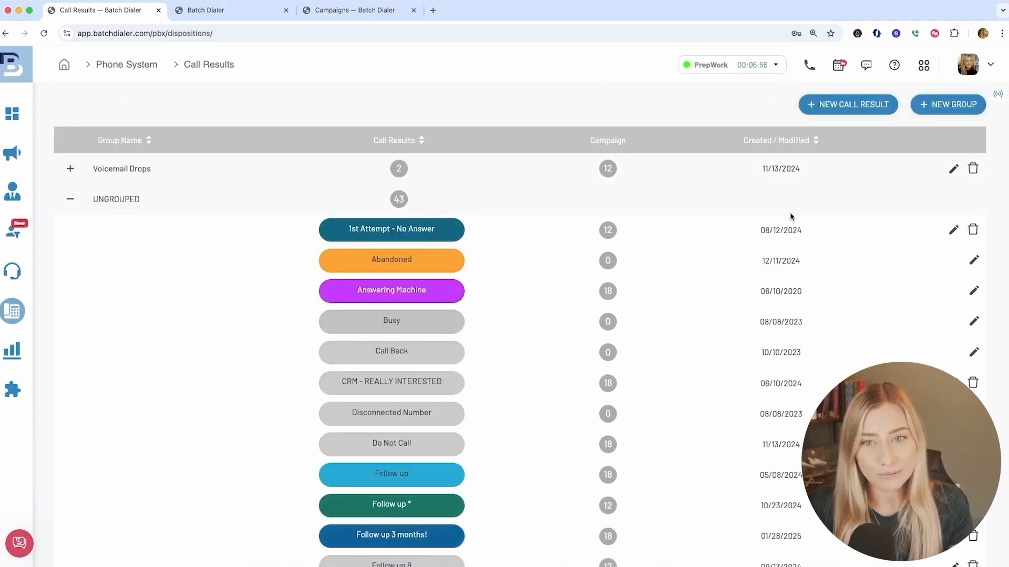
Step: Start a new call result and view its empty settings and campaign selection
{"action": "left_click", "coordinate": [854, 105]}
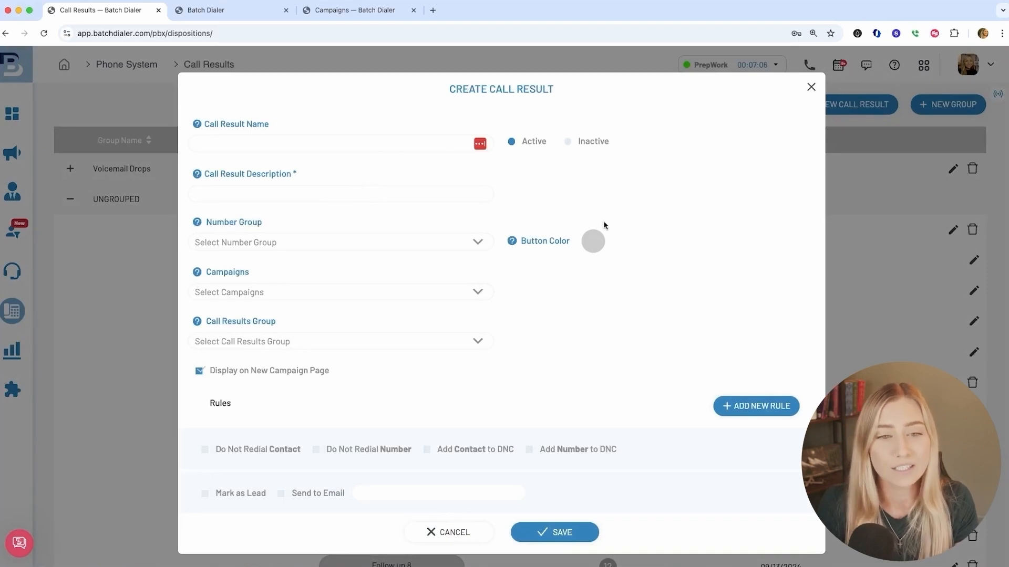
{"action": "left_click", "coordinate": [337, 293]}
{"action": "left_click", "coordinate": [607, 324]}
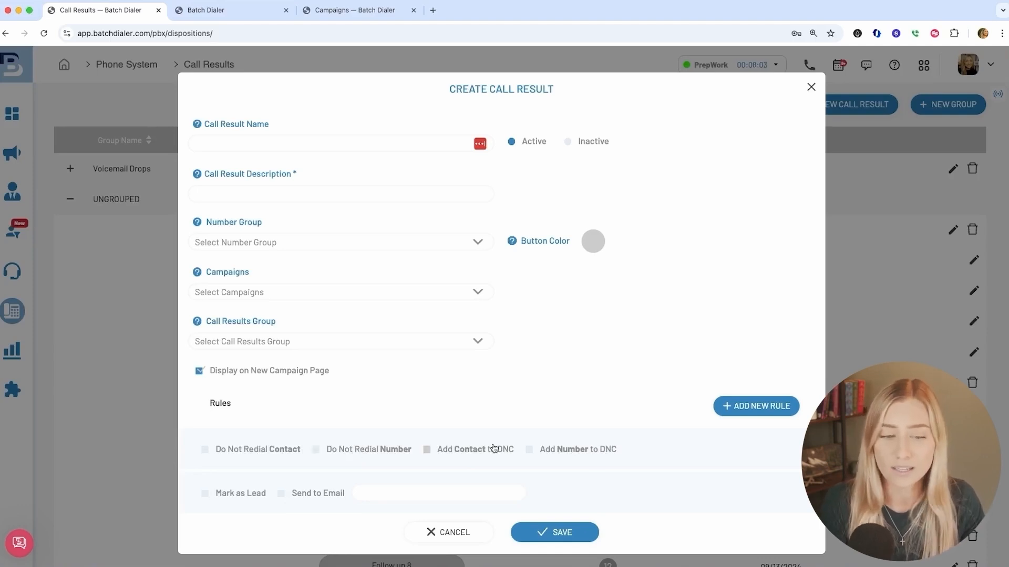
Step: Enable Add Number to DNC on the new call result and view the available durations, keeping Always
{"action": "left_click", "coordinate": [585, 454]}
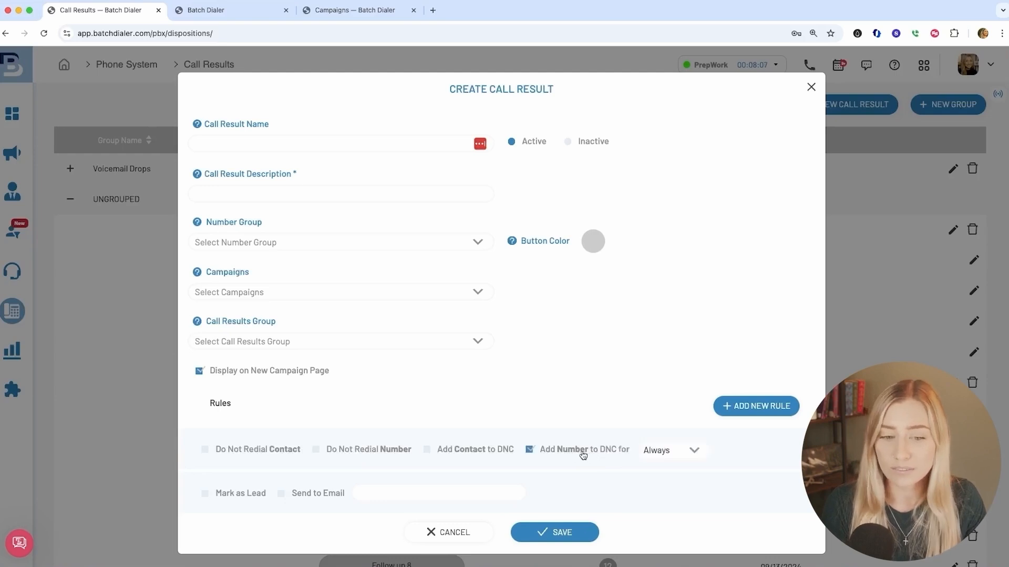
{"action": "left_click", "coordinate": [583, 454]}
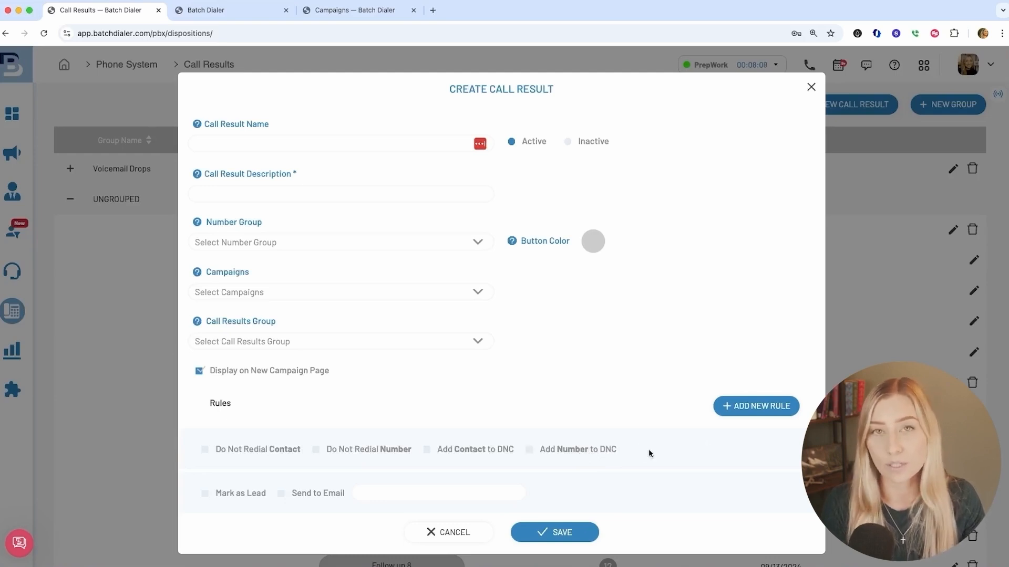
{"action": "left_click", "coordinate": [556, 455]}
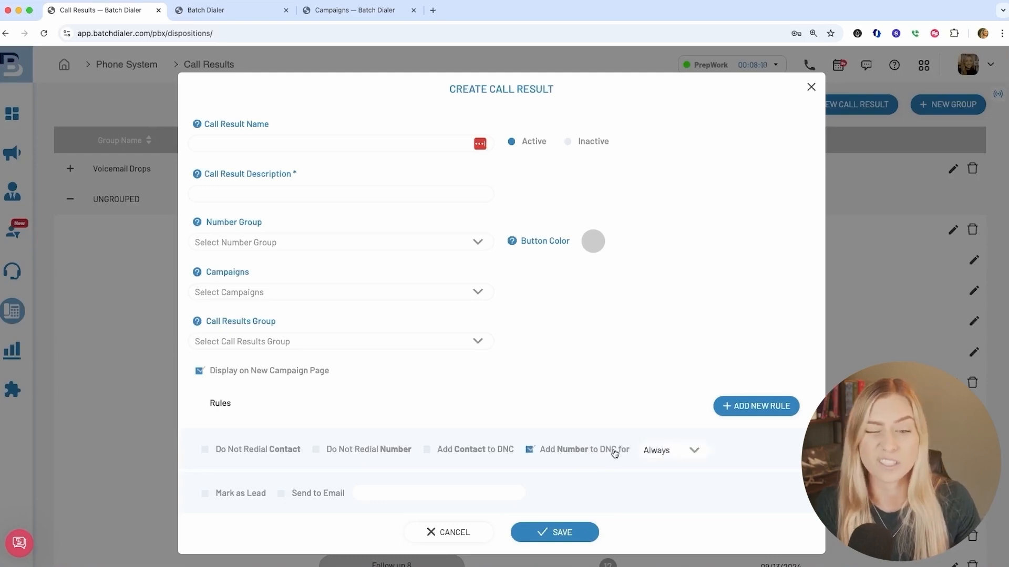
{"action": "left_click", "coordinate": [666, 450]}
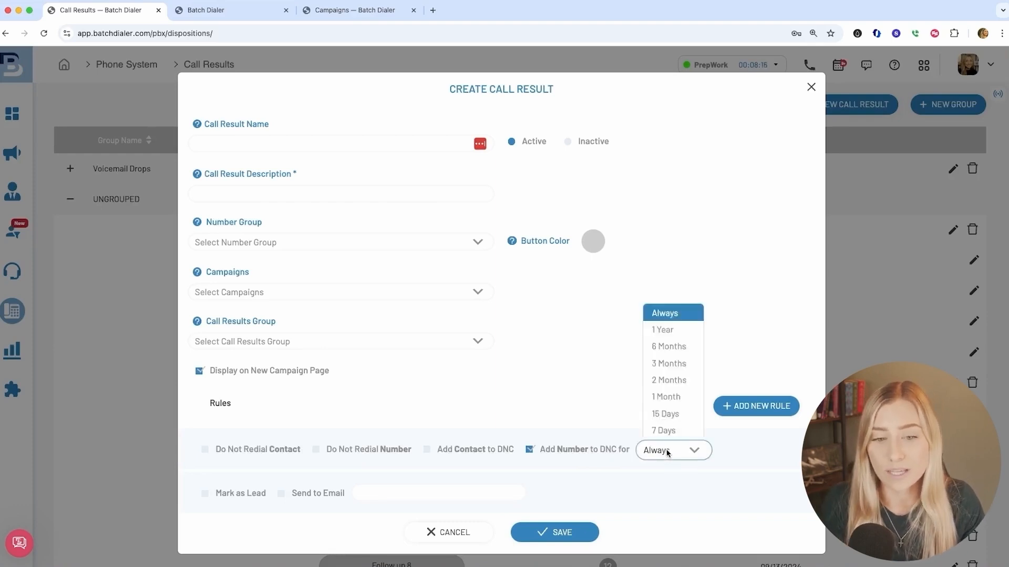
{"action": "left_click", "coordinate": [760, 452]}
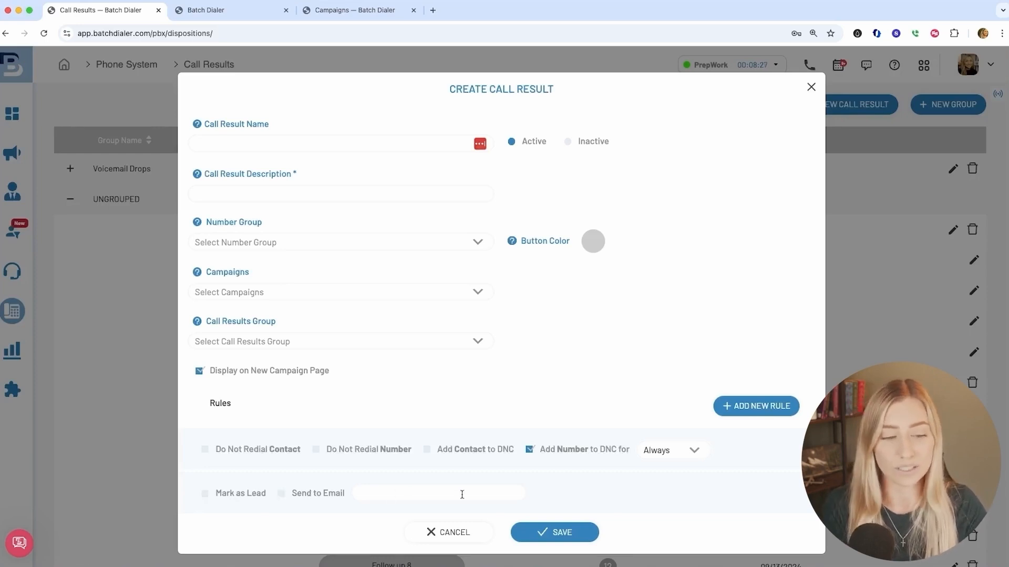
Step: Add a Schedule a Callback rule to the new call result, and view the calendar's Tasks page in another browser tab before returning
{"action": "left_click", "coordinate": [759, 414]}
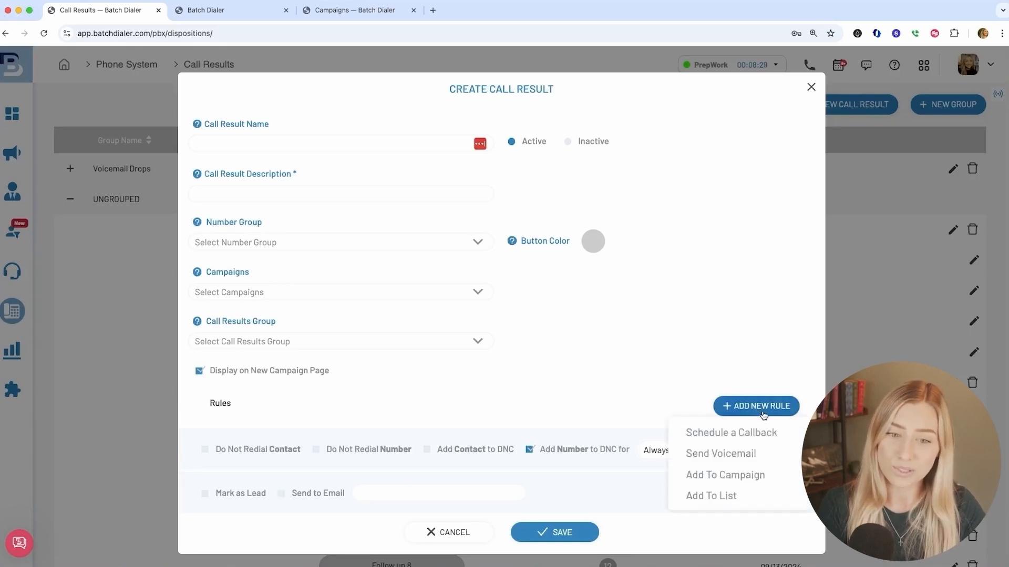
{"action": "left_click", "coordinate": [771, 437]}
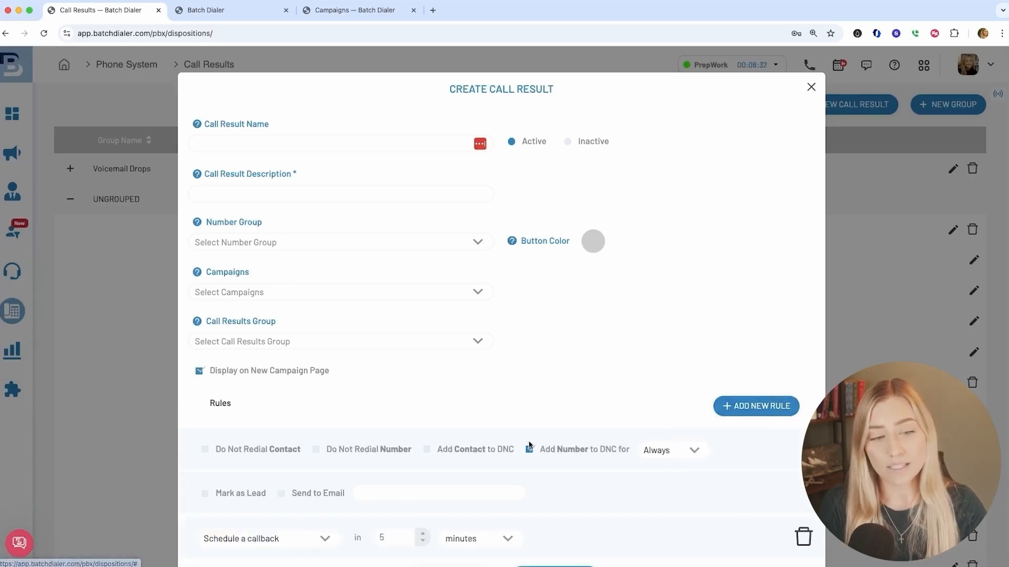
{"action": "left_click", "coordinate": [347, 12]}
{"action": "left_click", "coordinate": [837, 65]}
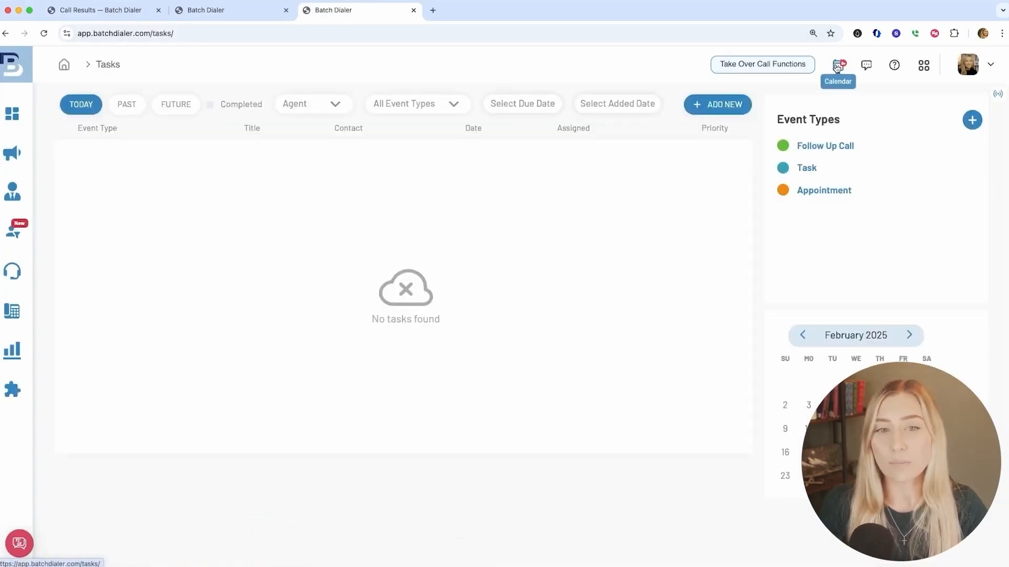
{"action": "left_click", "coordinate": [93, 11]}
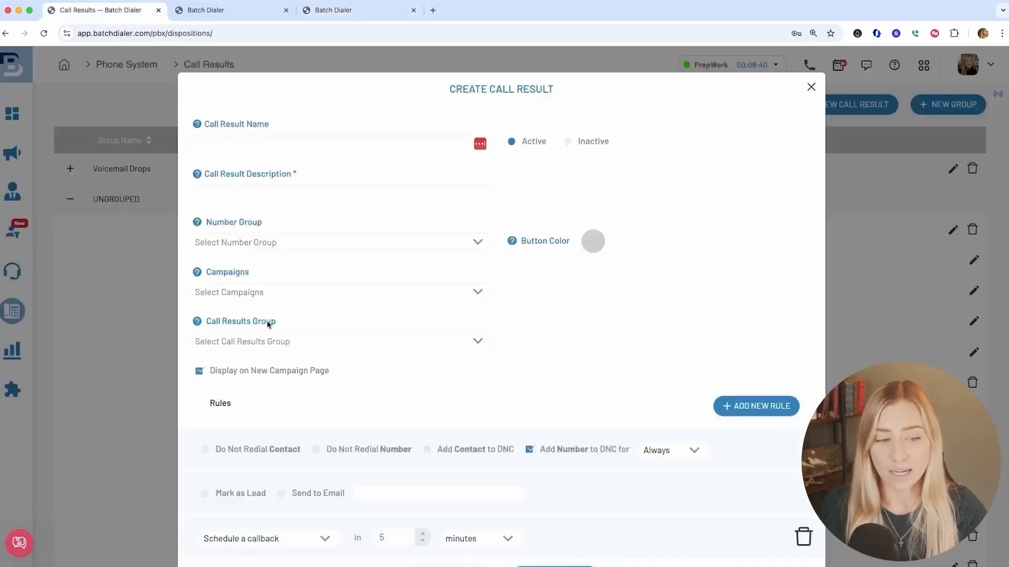
Step: Set the new call result's callback rule to 1 month
{"action": "scroll", "coordinate": [328, 439], "scroll_direction": "down", "scroll_amount": 2}
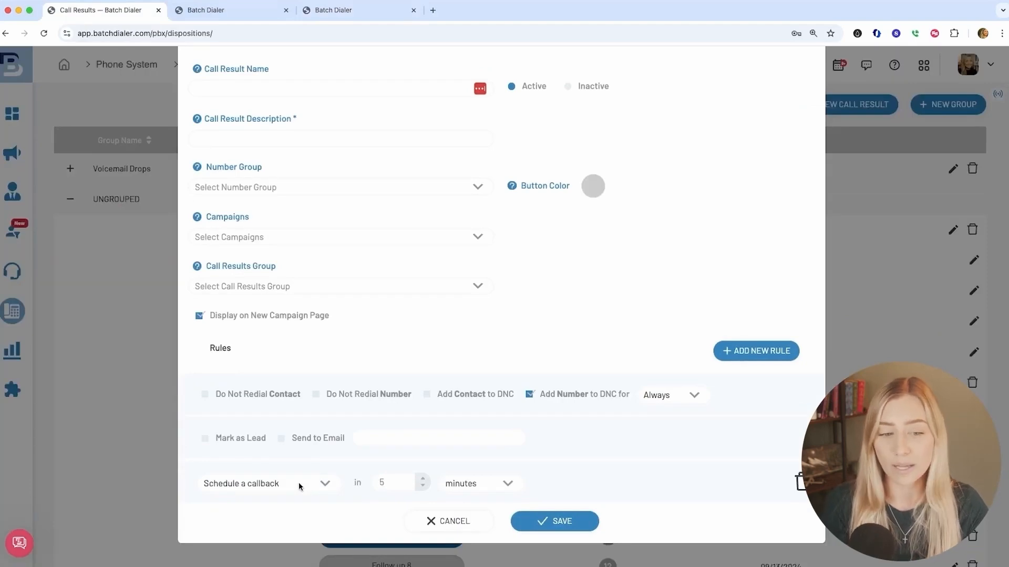
{"action": "left_click", "coordinate": [424, 487]}
{"action": "left_click", "coordinate": [424, 487]}
{"action": "left_click", "coordinate": [424, 487]}
{"action": "left_click", "coordinate": [423, 488]}
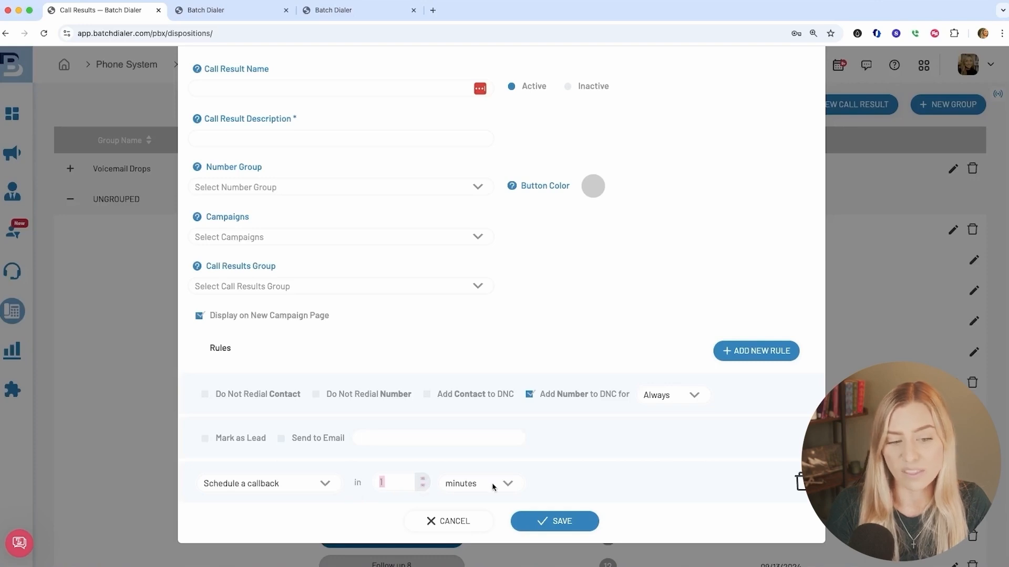
{"action": "left_click", "coordinate": [493, 487]}
{"action": "left_click", "coordinate": [493, 460]}
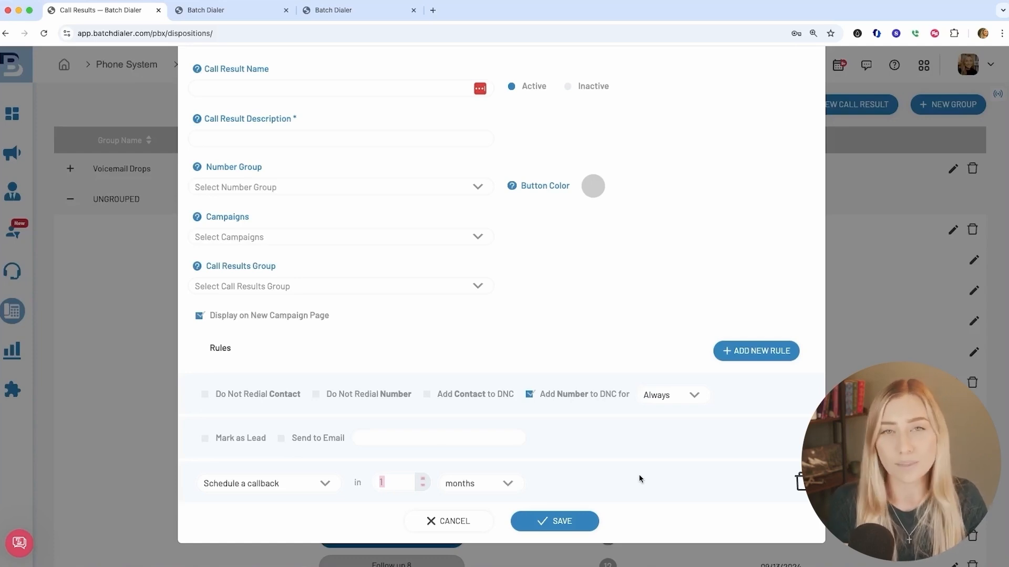
Step: Add a Send Voicemail rule to the new call result
{"action": "left_click", "coordinate": [762, 359]}
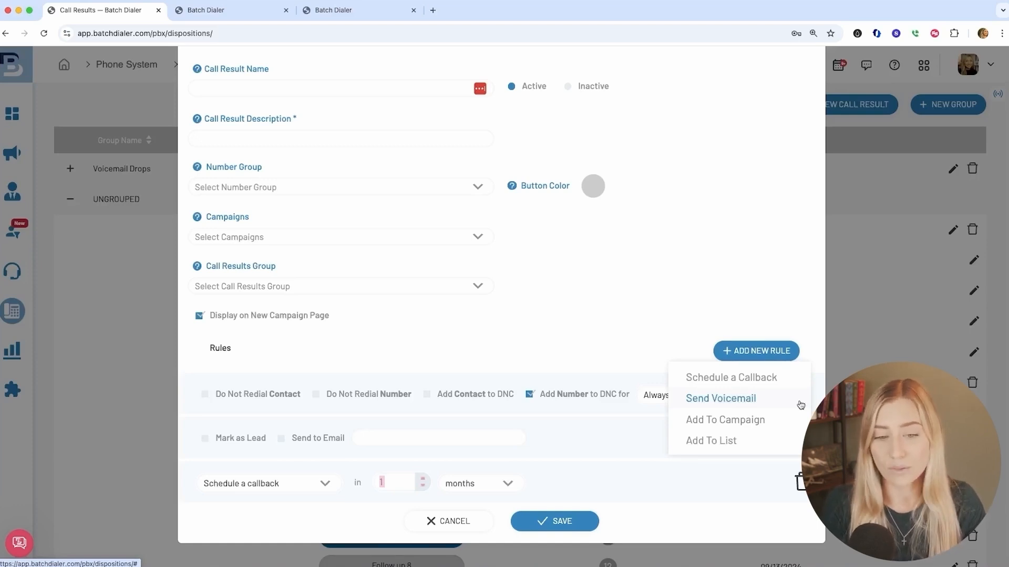
{"action": "left_click", "coordinate": [771, 401]}
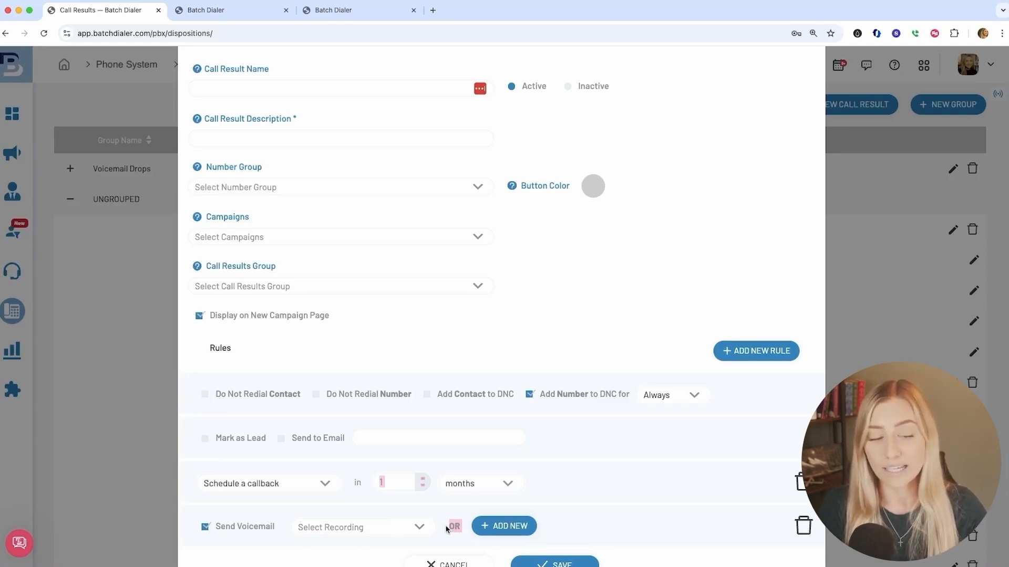
Step: Review the remaining rule types for the new call result and close it without saving
{"action": "left_click", "coordinate": [777, 351]}
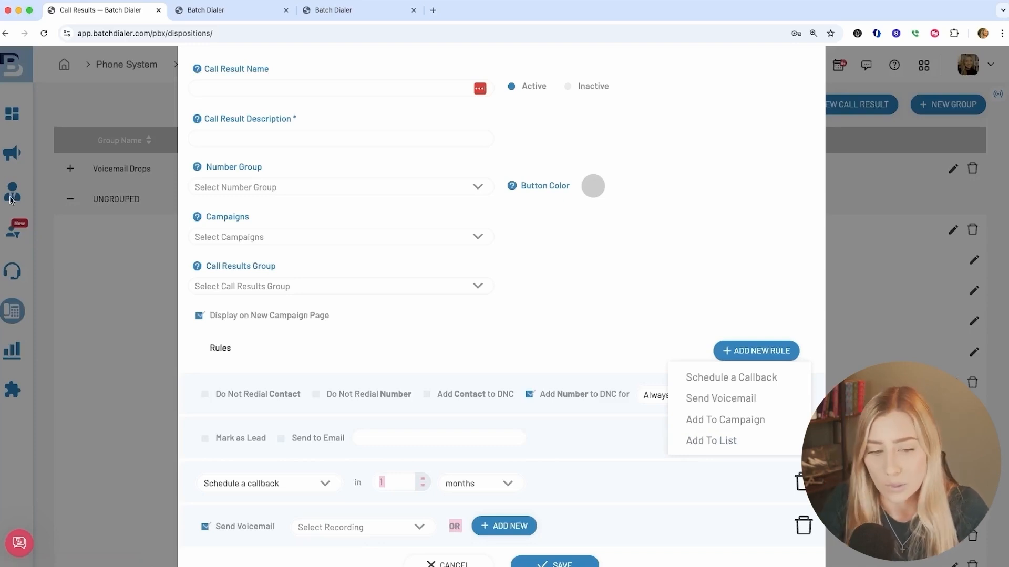
{"action": "scroll", "coordinate": [615, 180], "scroll_direction": "up", "scroll_amount": 2}
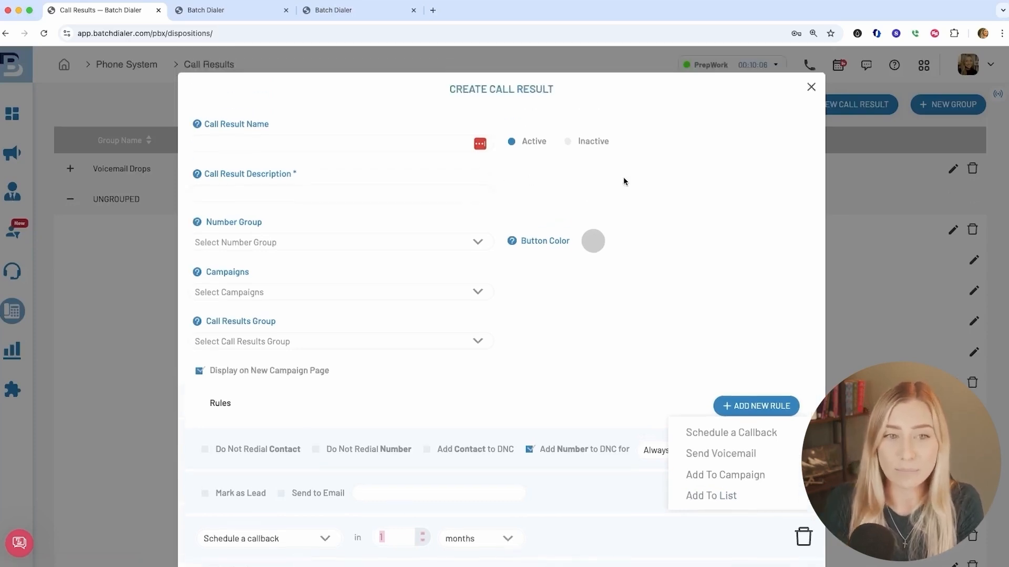
{"action": "left_click", "coordinate": [810, 89]}
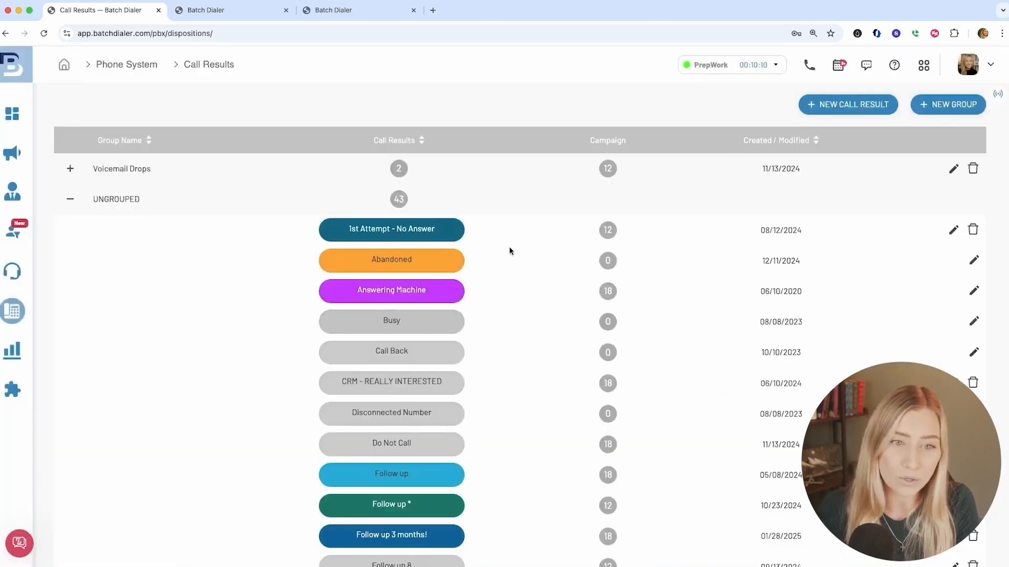
Step: Open the Spanish call result for editing, review its redial and email rules, and close it without saving
{"action": "scroll", "coordinate": [509, 247], "scroll_direction": "down", "scroll_amount": 6}
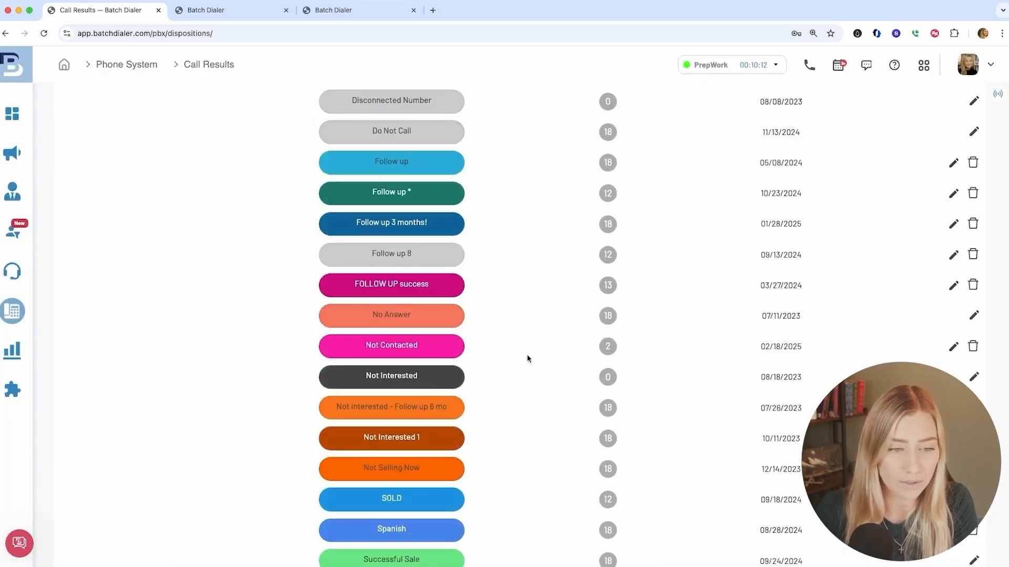
{"action": "left_click_drag", "start_coordinate": [417, 412], "coordinate": [425, 229]}
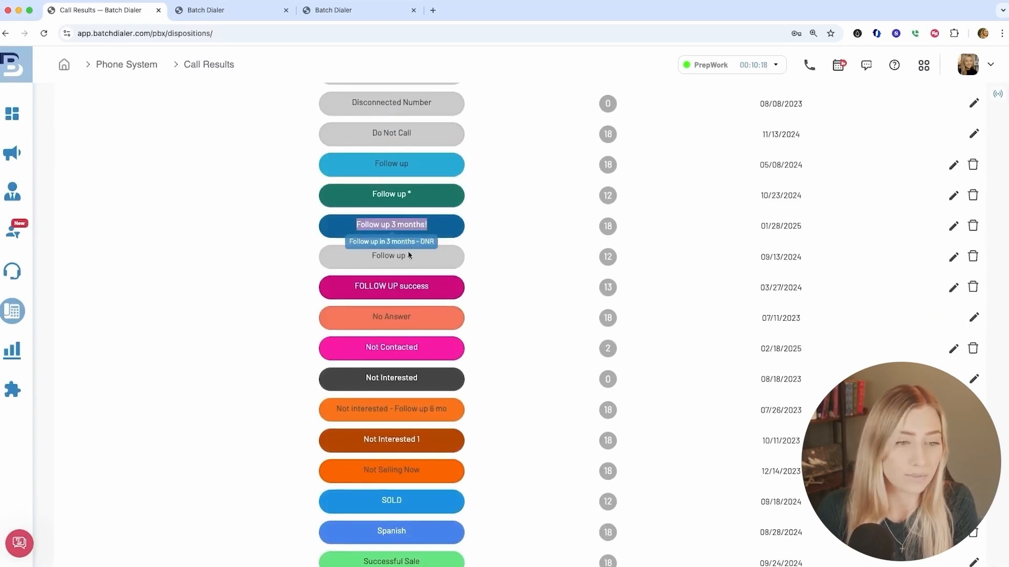
{"action": "left_click_drag", "start_coordinate": [375, 533], "coordinate": [426, 537]}
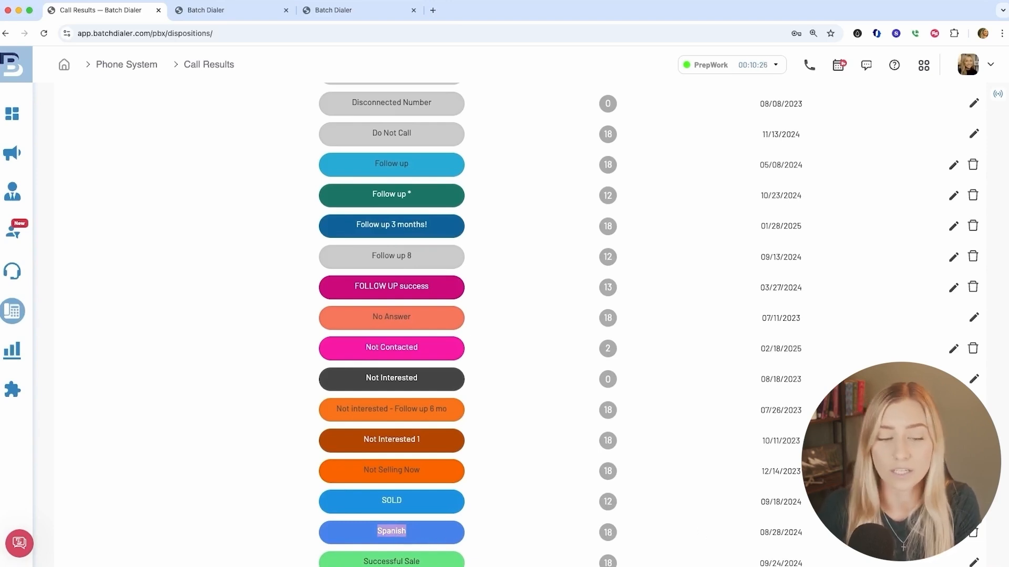
{"action": "left_click", "coordinate": [954, 533]}
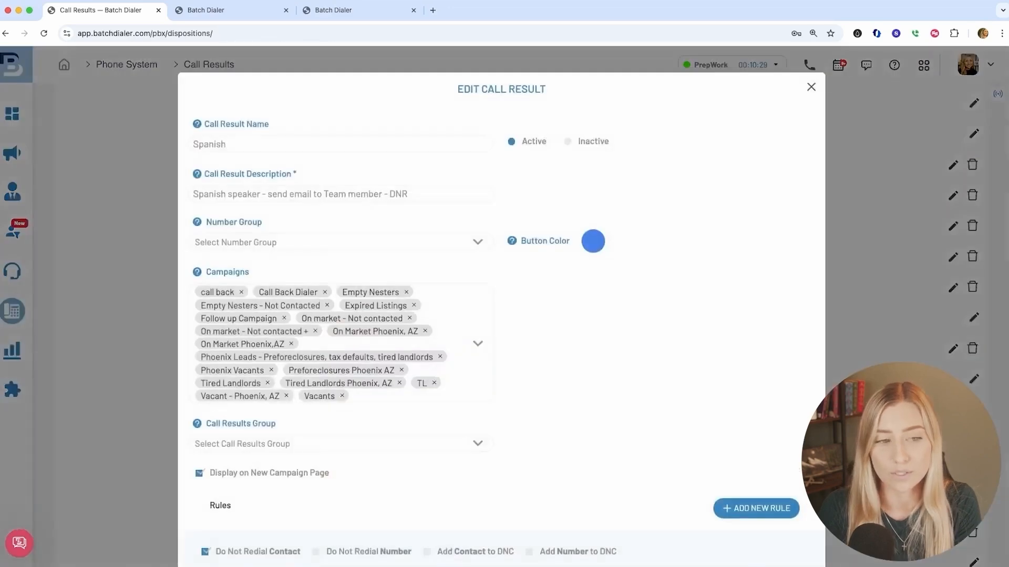
{"action": "scroll", "coordinate": [359, 358], "scroll_direction": "down", "scroll_amount": 3}
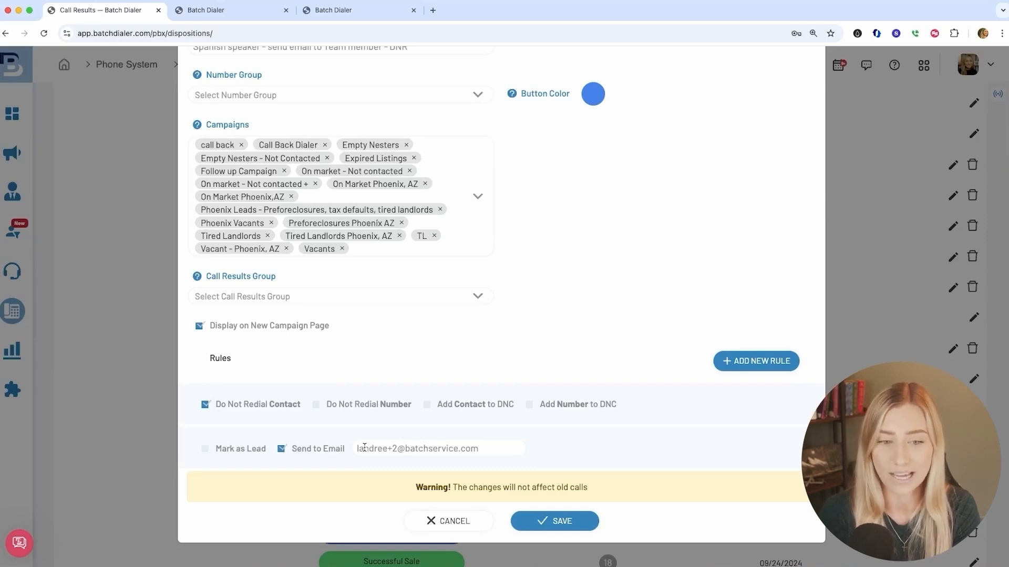
{"action": "scroll", "coordinate": [473, 315], "scroll_direction": "up", "scroll_amount": 5}
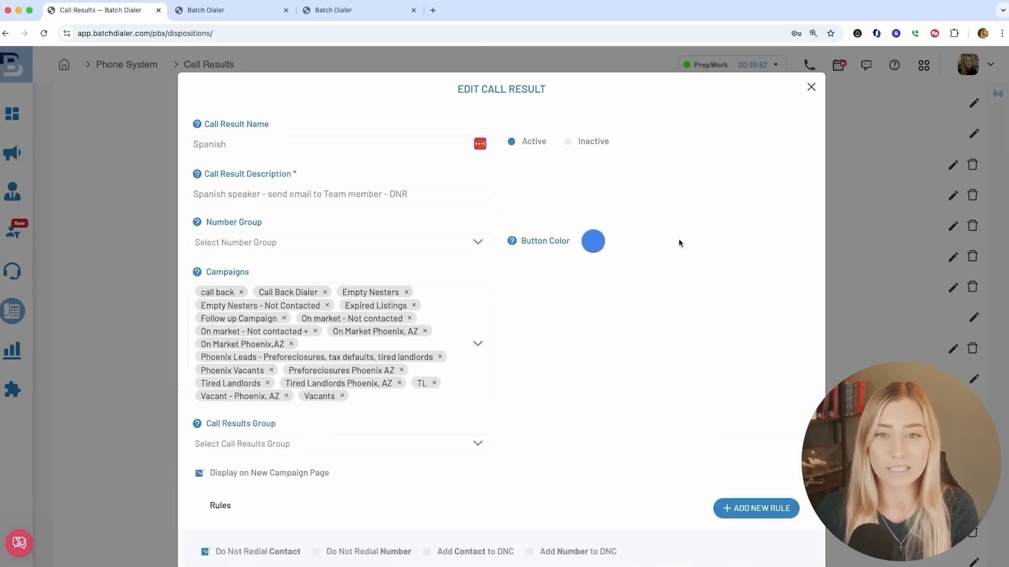
{"action": "left_click", "coordinate": [811, 86]}
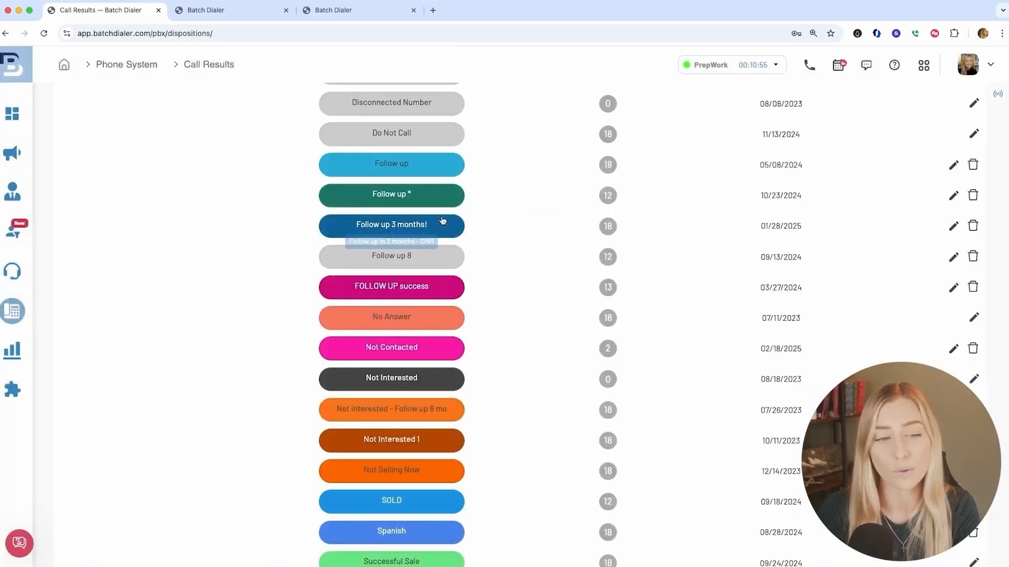
Step: Open the Follow up 3 months! call result and review its DNC duration, its Add To Campaign rule and the available rule types
{"action": "left_click", "coordinate": [954, 227]}
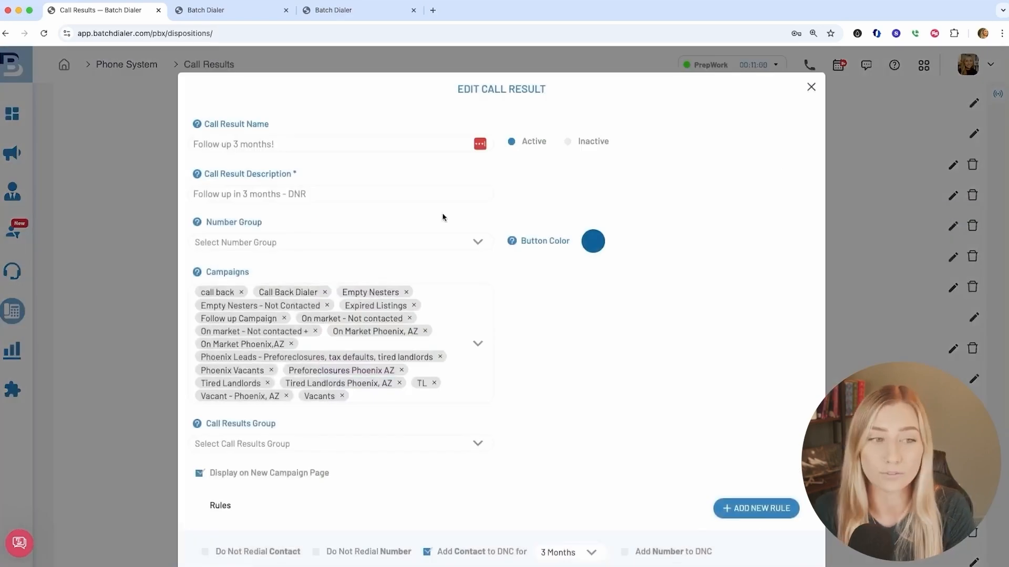
{"action": "scroll", "coordinate": [455, 356], "scroll_direction": "down", "scroll_amount": 2}
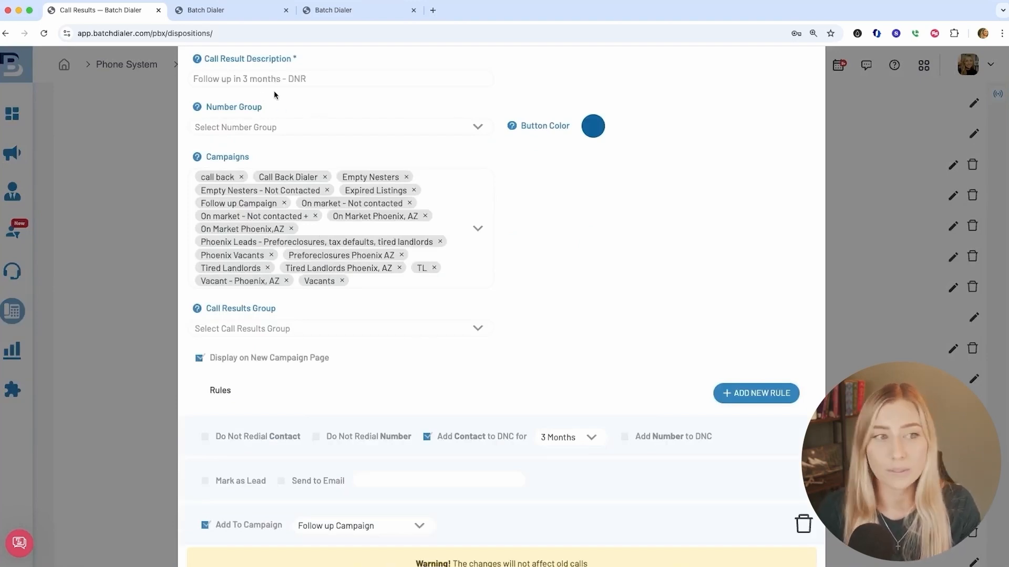
{"action": "scroll", "coordinate": [403, 151], "scroll_direction": "down", "scroll_amount": 2}
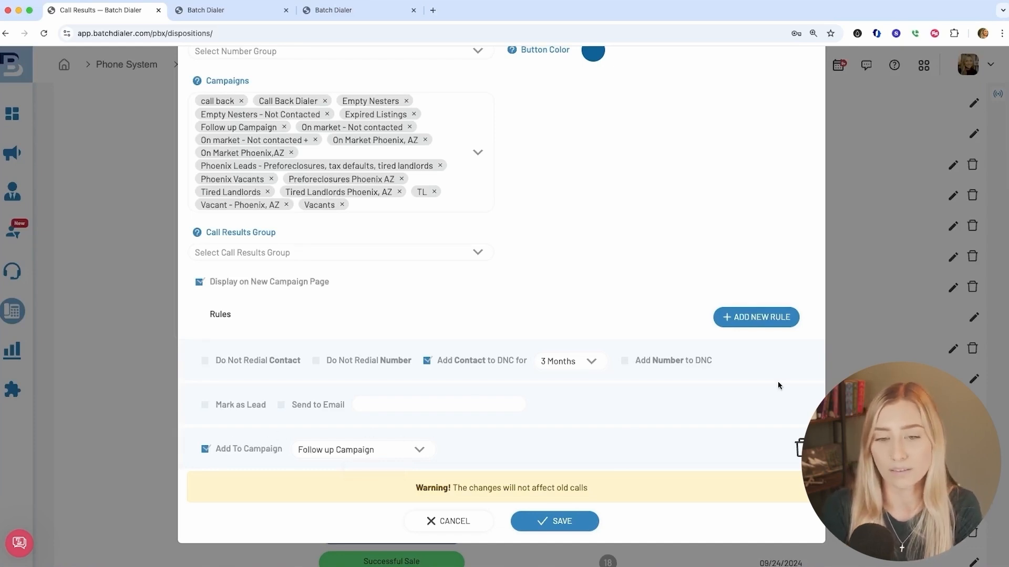
{"action": "left_click", "coordinate": [776, 321]}
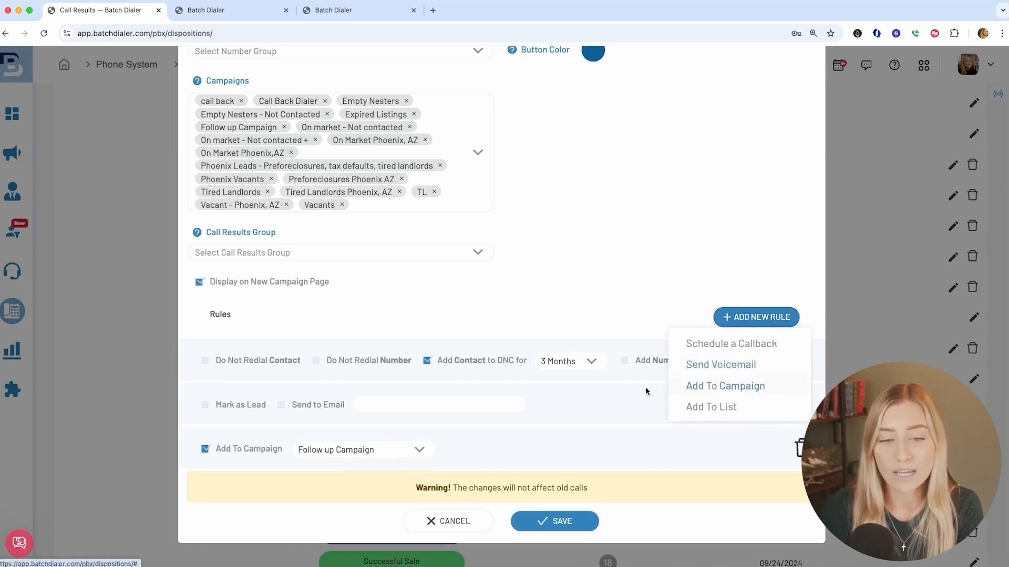
{"action": "left_click", "coordinate": [540, 452]}
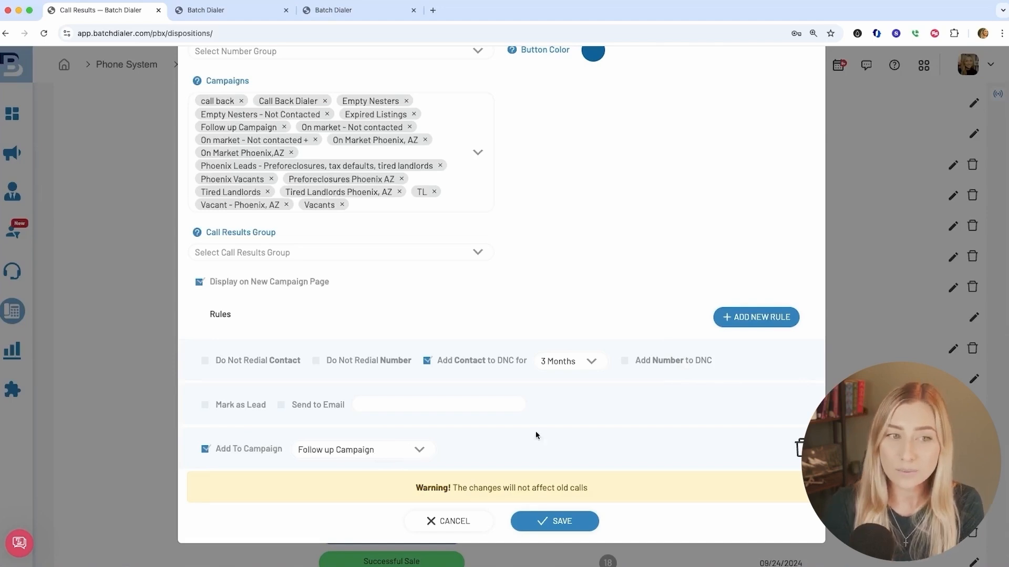
{"action": "scroll", "coordinate": [535, 433], "scroll_direction": "up", "scroll_amount": 4}
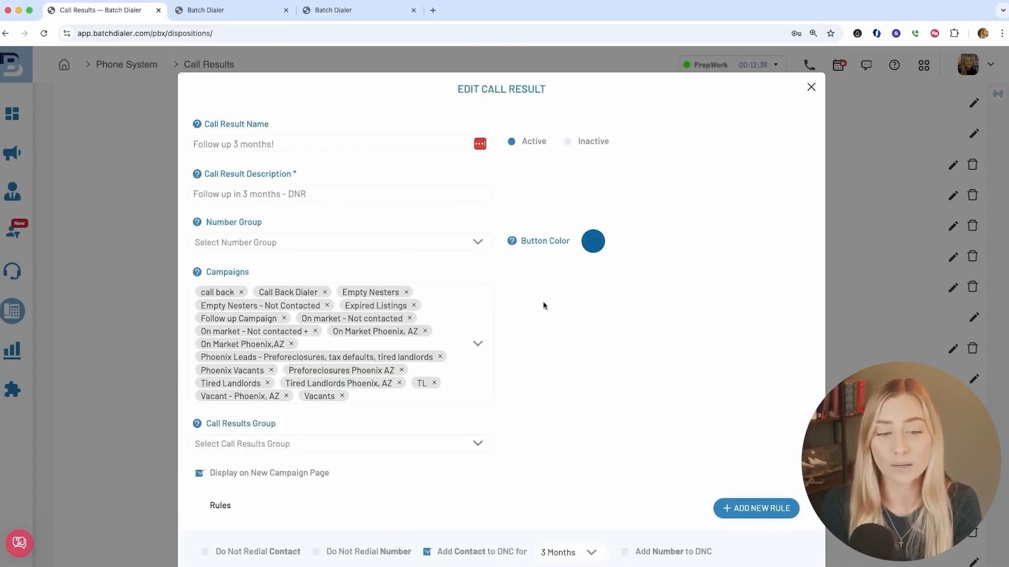
Step: Save the Follow up 3 months! call result with its 3 Months contact DNC and Follow up Campaign rule
{"action": "scroll", "coordinate": [550, 304], "scroll_direction": "down", "scroll_amount": 4}
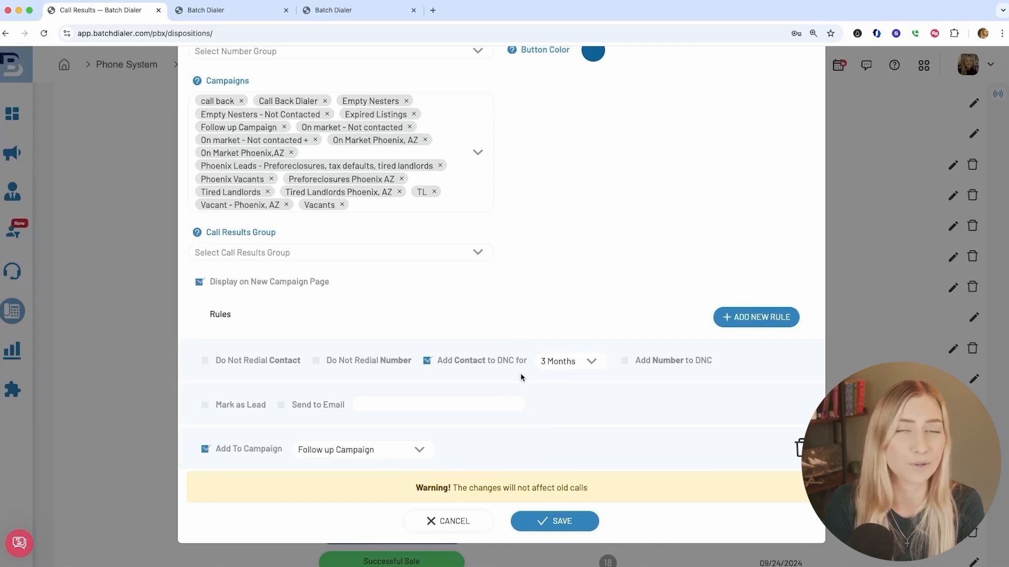
{"action": "left_click", "coordinate": [559, 520]}
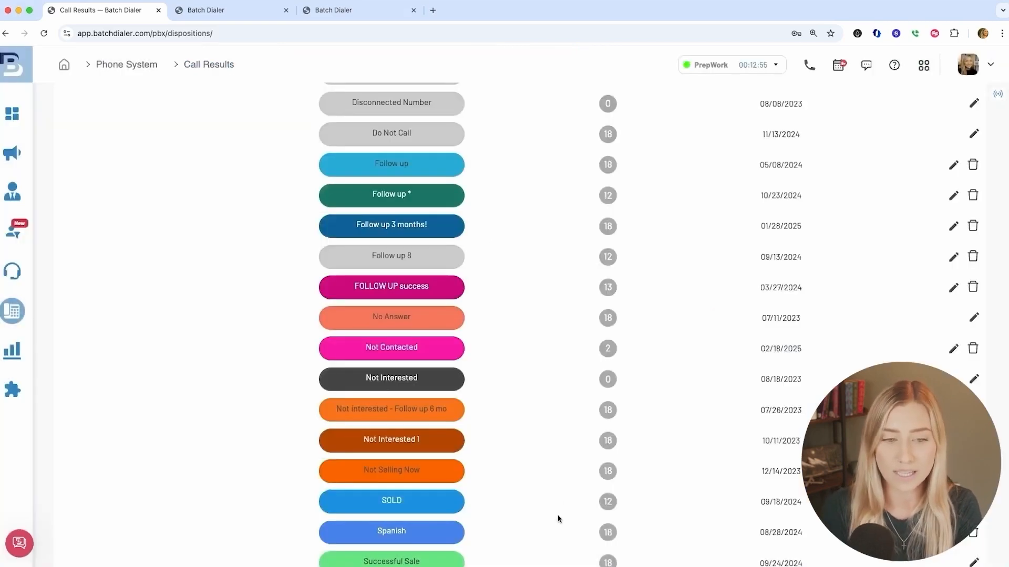
Step: Dismiss the connection warning on the Tasks page, go to Campaigns and start creating a new campaign
{"action": "left_click", "coordinate": [263, 13]}
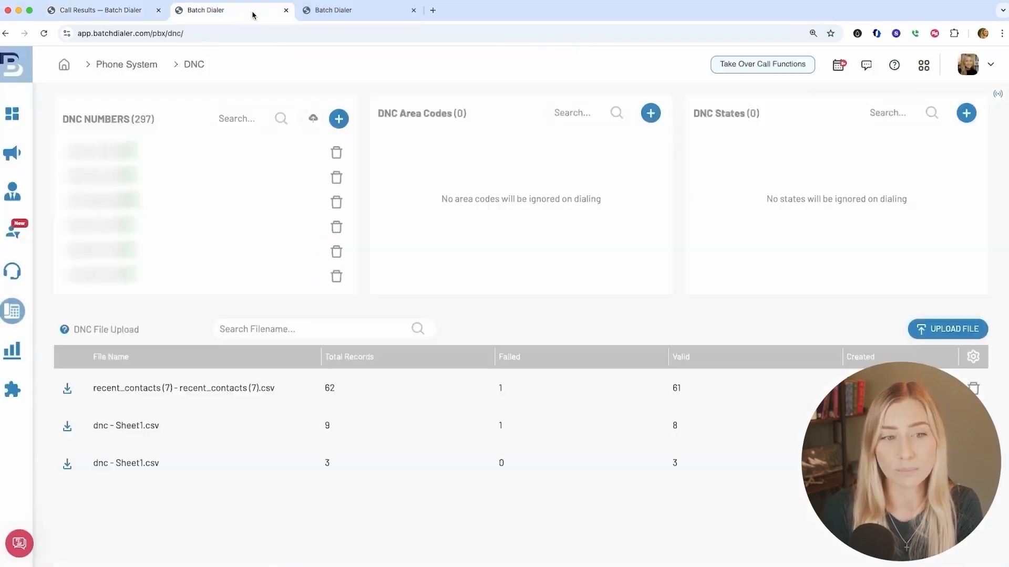
{"action": "left_click", "coordinate": [339, 12]}
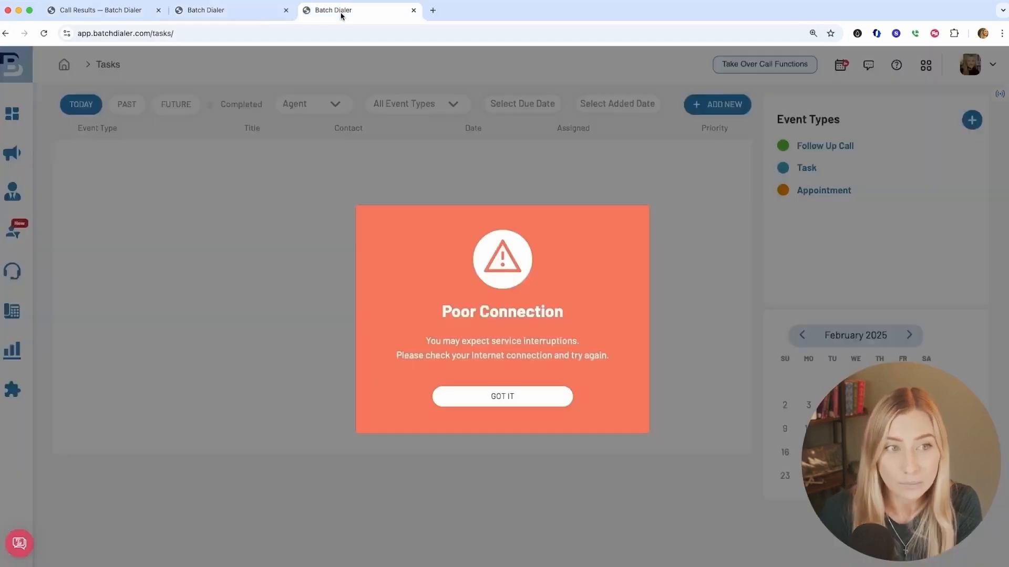
{"action": "left_click", "coordinate": [491, 399]}
{"action": "mouse_move", "coordinate": [21, 231]}
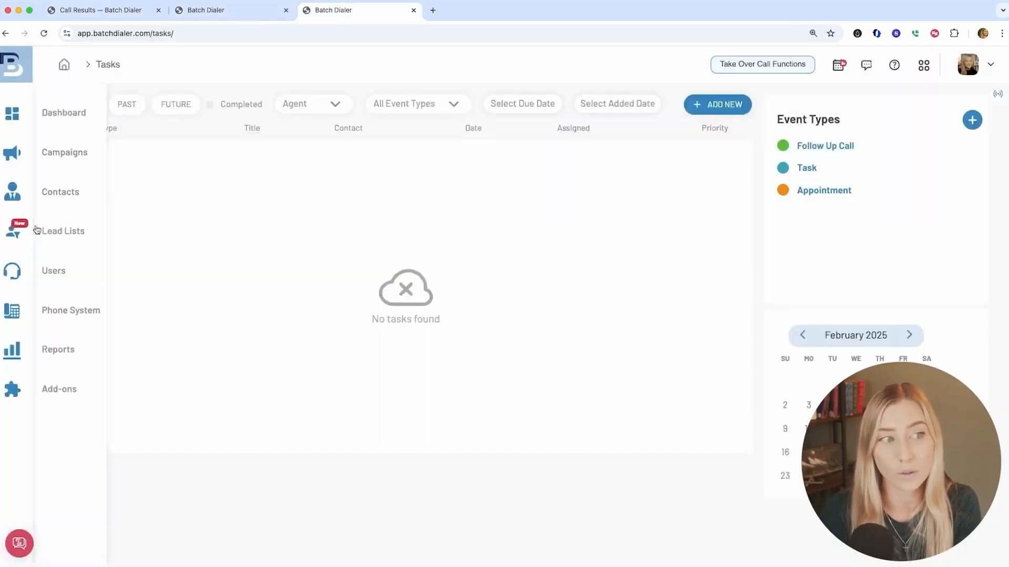
{"action": "left_click", "coordinate": [75, 152]}
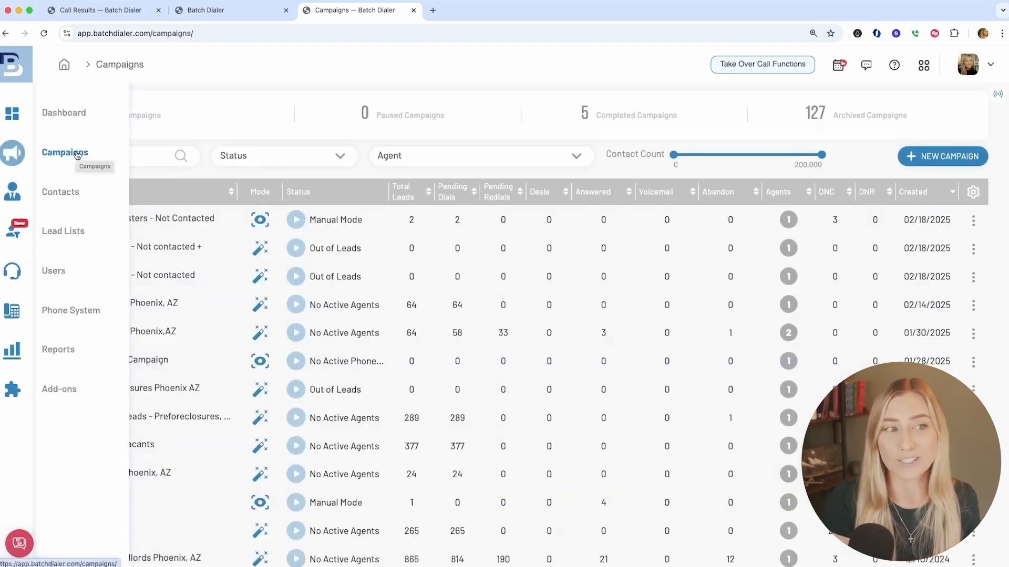
{"action": "left_click", "coordinate": [985, 155]}
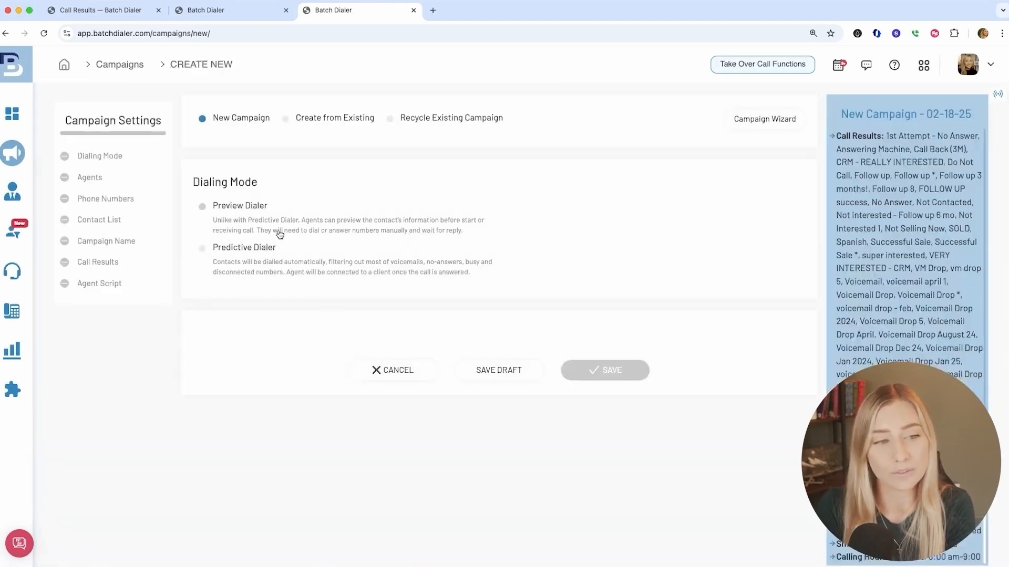
Step: Set the new campaign's dialing mode to Preview Dialer and assign an agent to it
{"action": "left_click", "coordinate": [286, 225]}
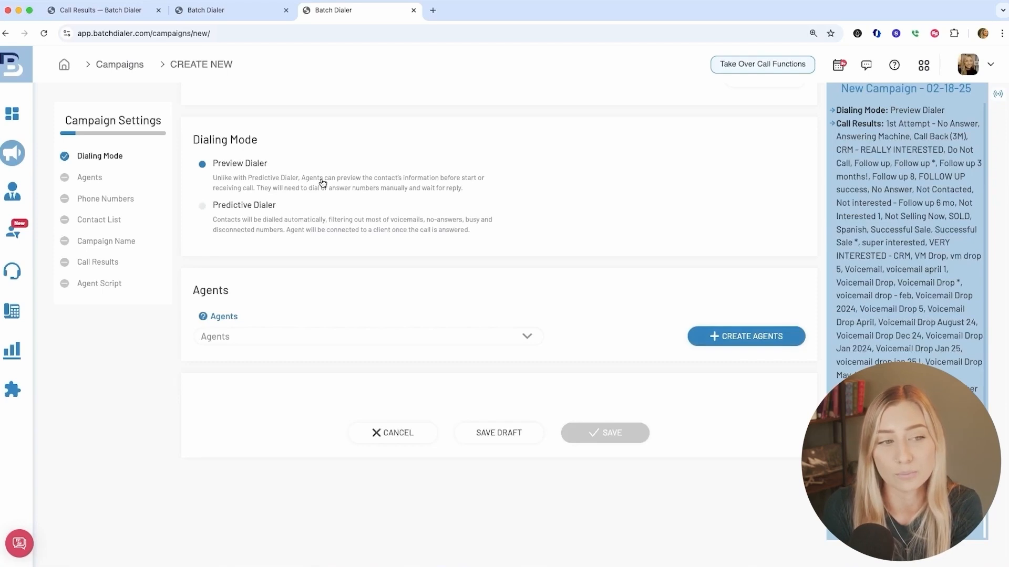
{"action": "left_click", "coordinate": [273, 342]}
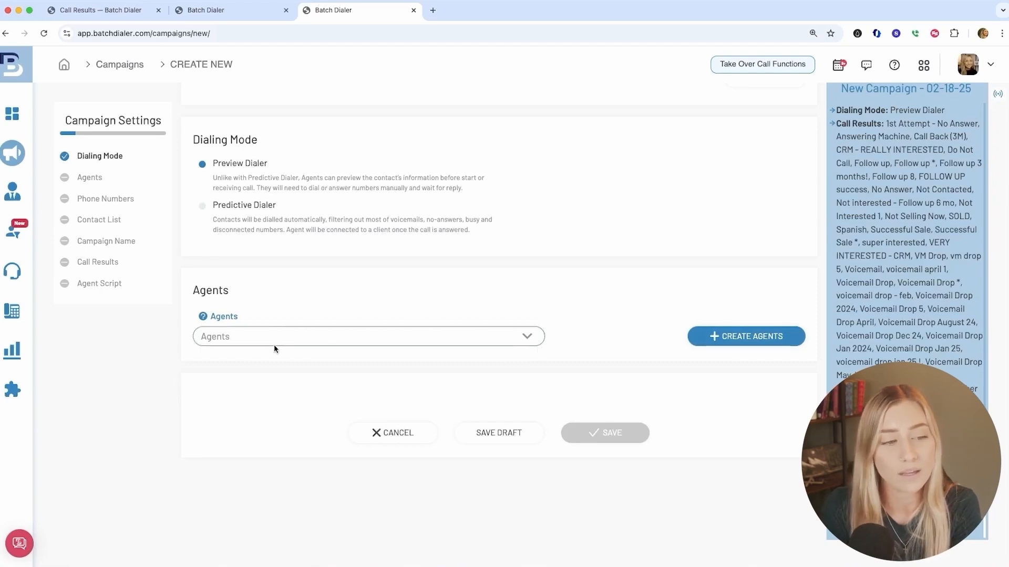
{"action": "left_click", "coordinate": [284, 396]}
{"action": "scroll", "coordinate": [286, 404], "scroll_direction": "down", "scroll_amount": 3}
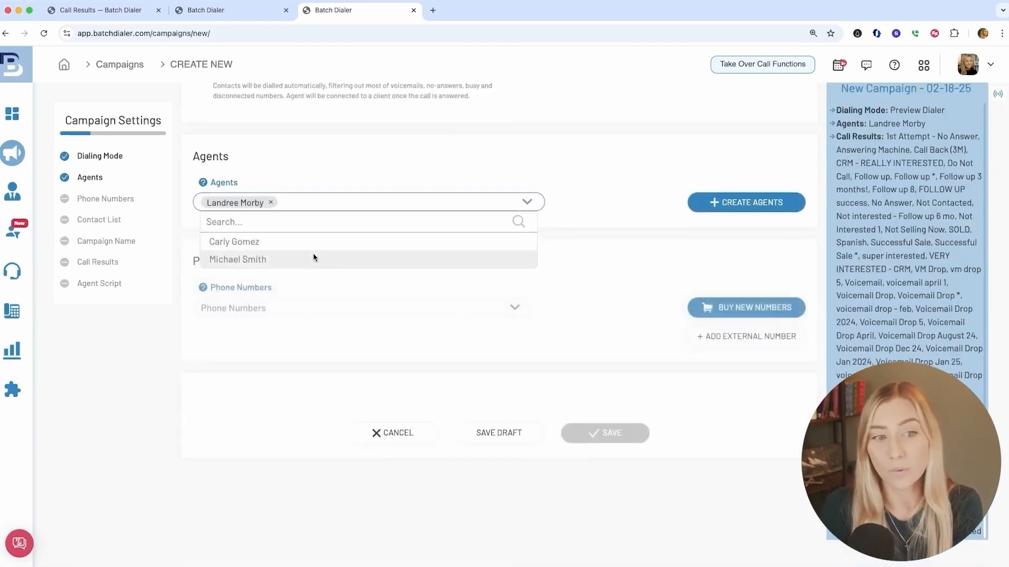
{"action": "left_click", "coordinate": [357, 186]}
Step: Assign the Number Group 1! phone number group to the new campaign
{"action": "left_click", "coordinate": [307, 312]}
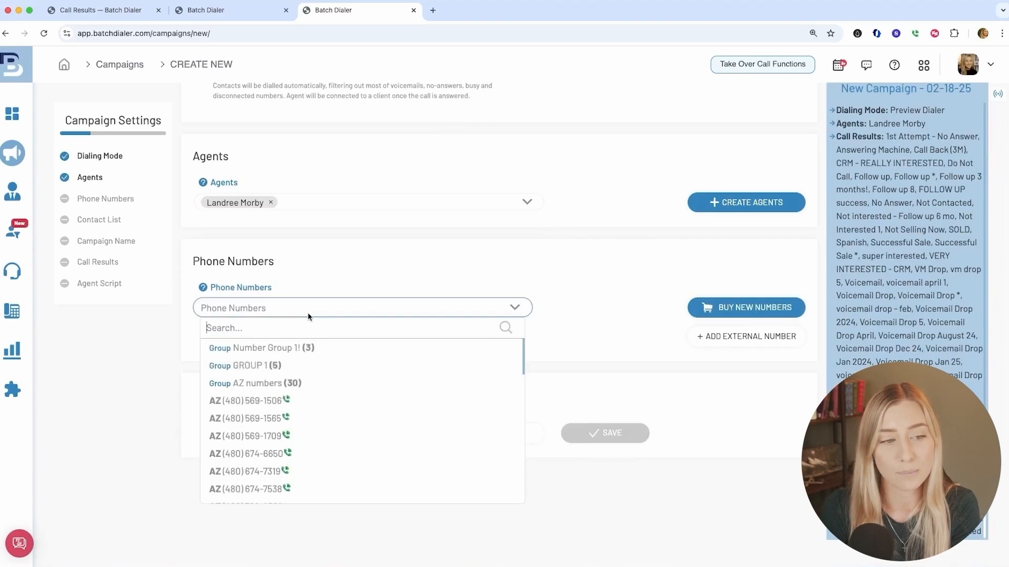
{"action": "left_click", "coordinate": [322, 348]}
{"action": "scroll", "coordinate": [528, 339], "scroll_direction": "down", "scroll_amount": 5}
{"action": "left_click", "coordinate": [606, 278]}
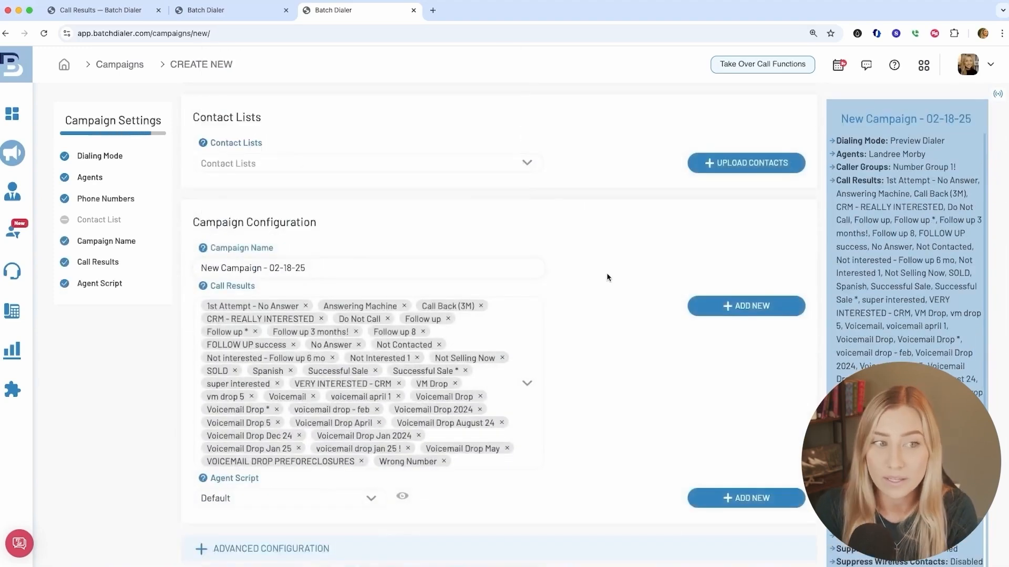
Step: Name the new campaign Follow up Campaign 2025
{"action": "scroll", "coordinate": [402, 242], "scroll_direction": "up", "scroll_amount": 2}
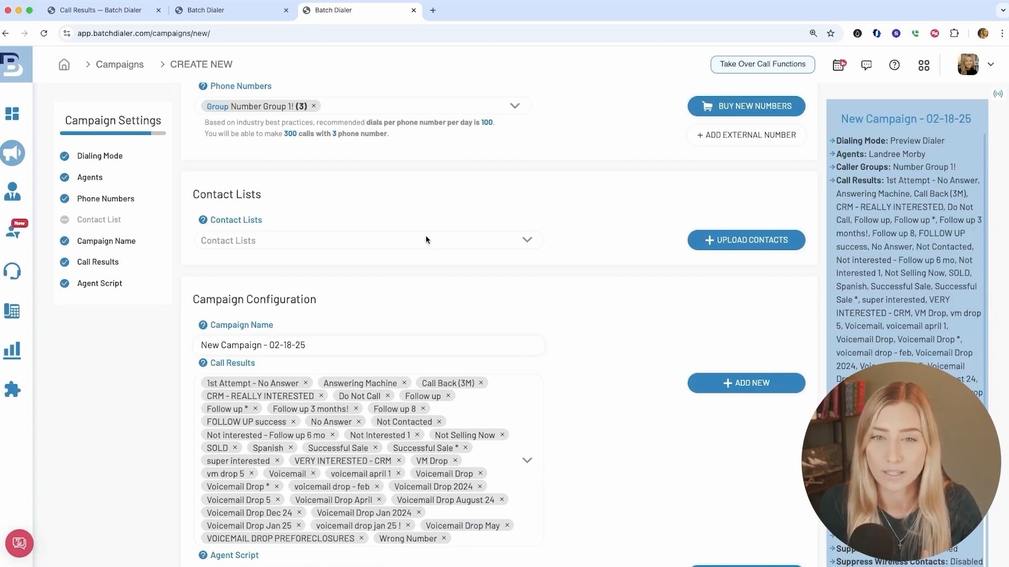
{"action": "left_click_drag", "start_coordinate": [307, 345], "coordinate": [180, 345]}
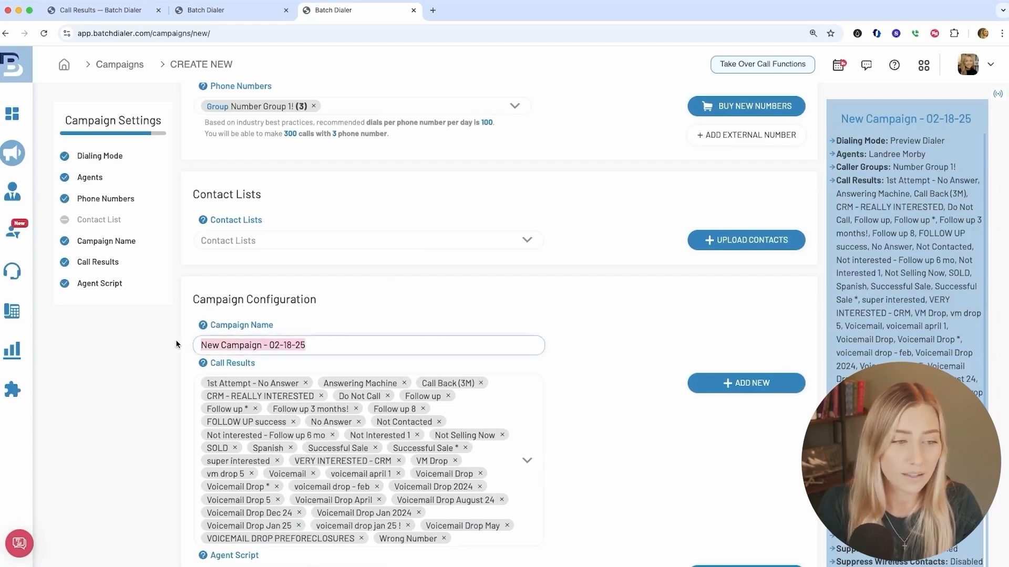
{"action": "type", "text": "Follow"}
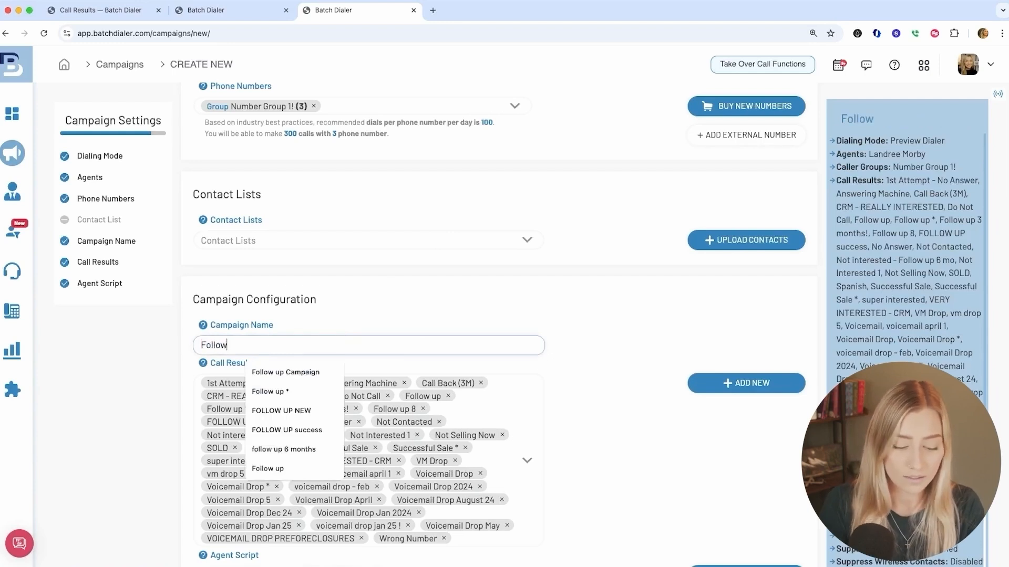
{"action": "type", "text": " up Cam"}
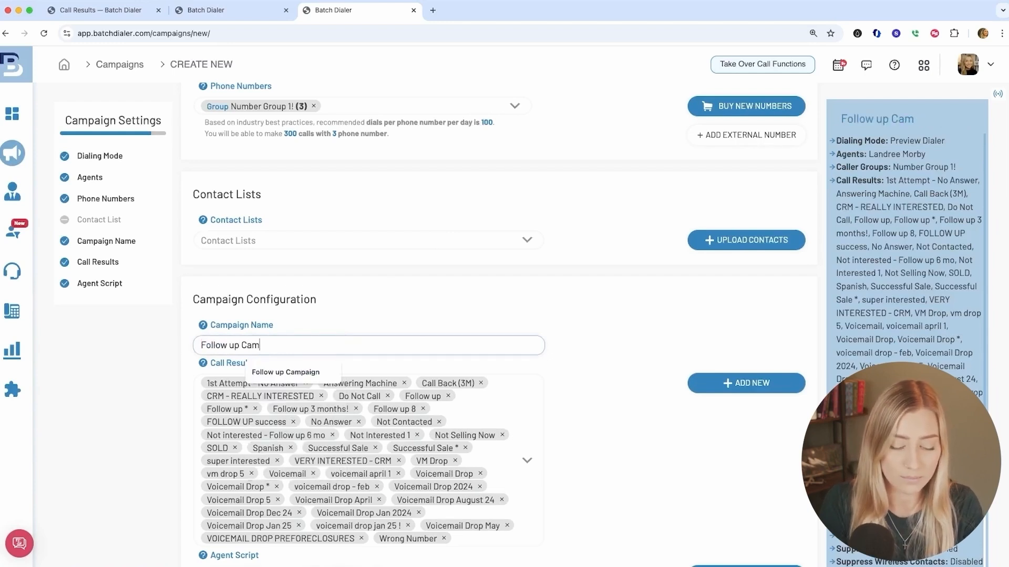
{"action": "type", "text": "paign 2025"}
{"action": "left_click", "coordinate": [342, 326]}
Step: Accept the terms and conditions and save the new campaign without a contact list
{"action": "scroll", "coordinate": [597, 247], "scroll_direction": "down", "scroll_amount": 4}
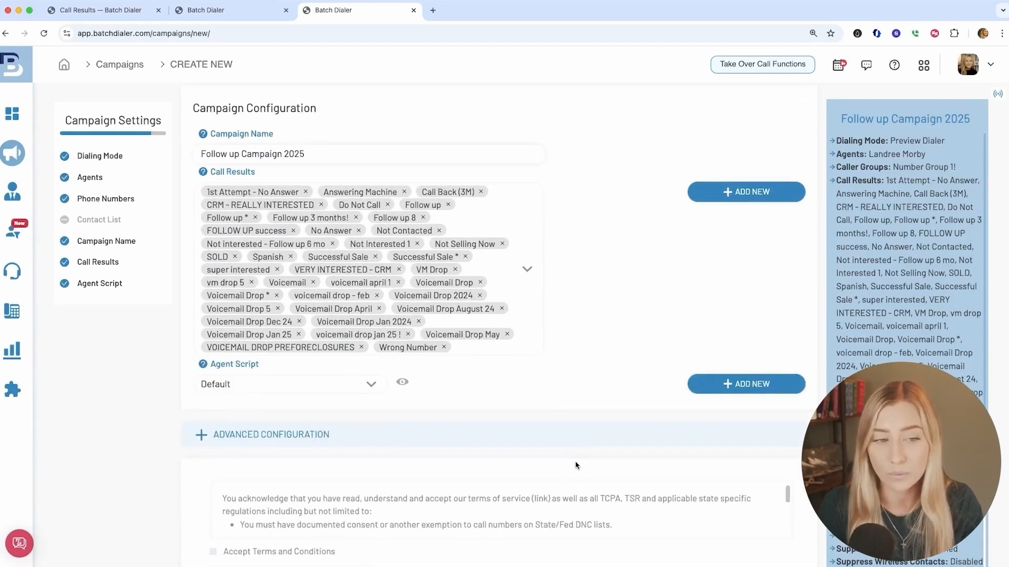
{"action": "scroll", "coordinate": [294, 450], "scroll_direction": "down", "scroll_amount": 2}
{"action": "left_click", "coordinate": [269, 447]}
{"action": "left_click", "coordinate": [622, 503]}
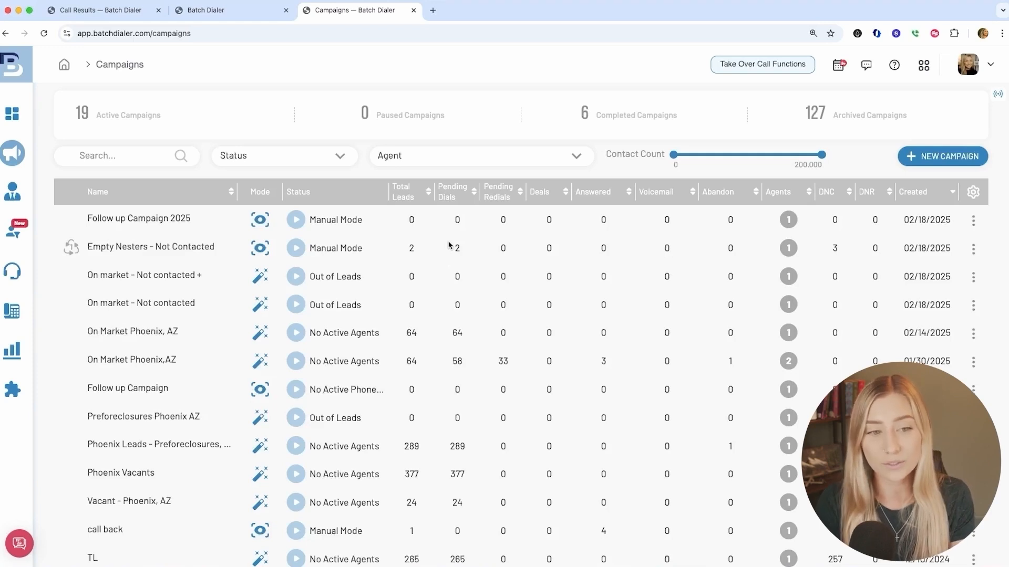
Step: Go to the Recent Contacts report and open its filter choices for call results
{"action": "mouse_move", "coordinate": [23, 308]}
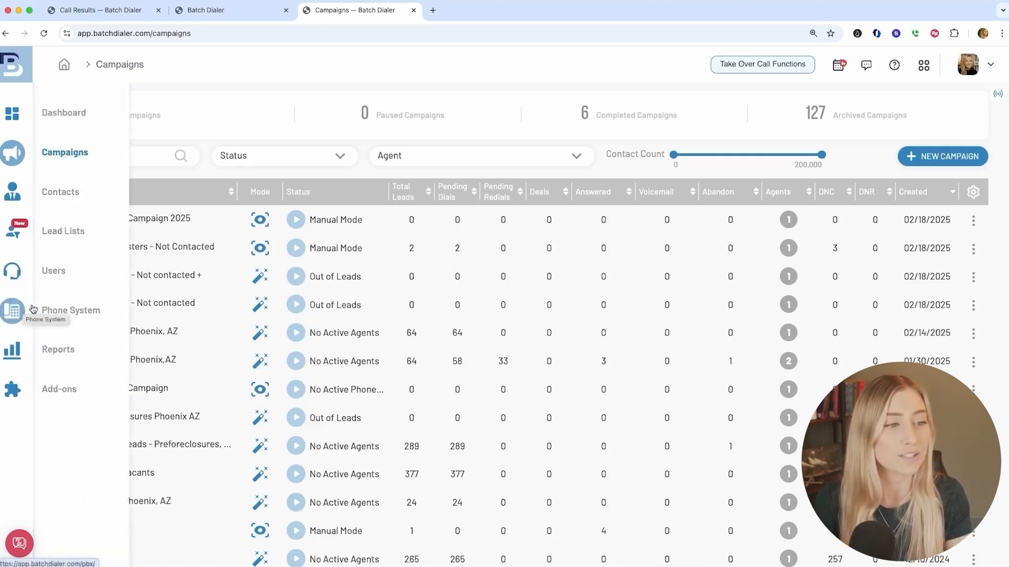
{"action": "left_click", "coordinate": [58, 350]}
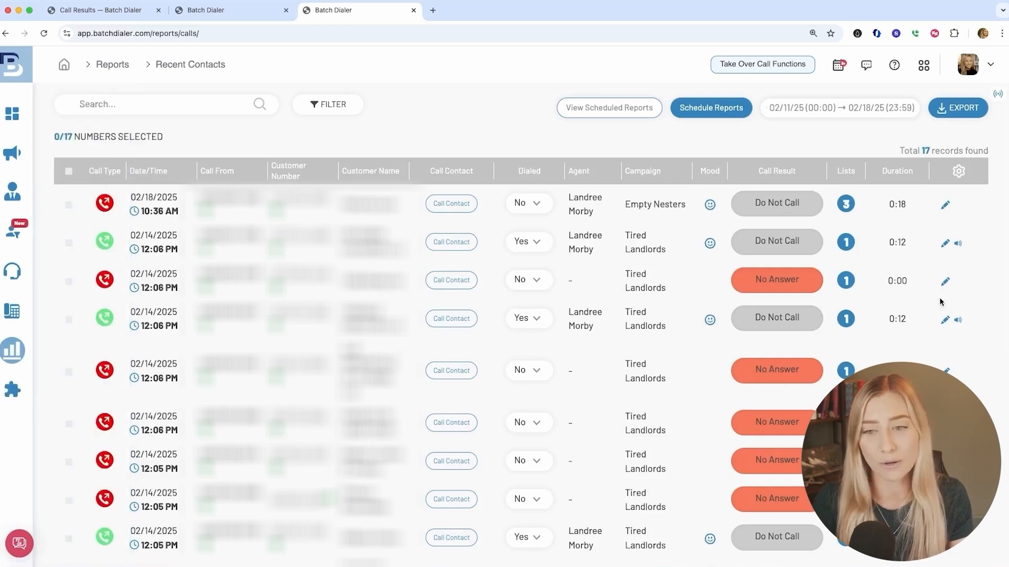
{"action": "left_click", "coordinate": [330, 105]}
{"action": "left_click", "coordinate": [356, 187]}
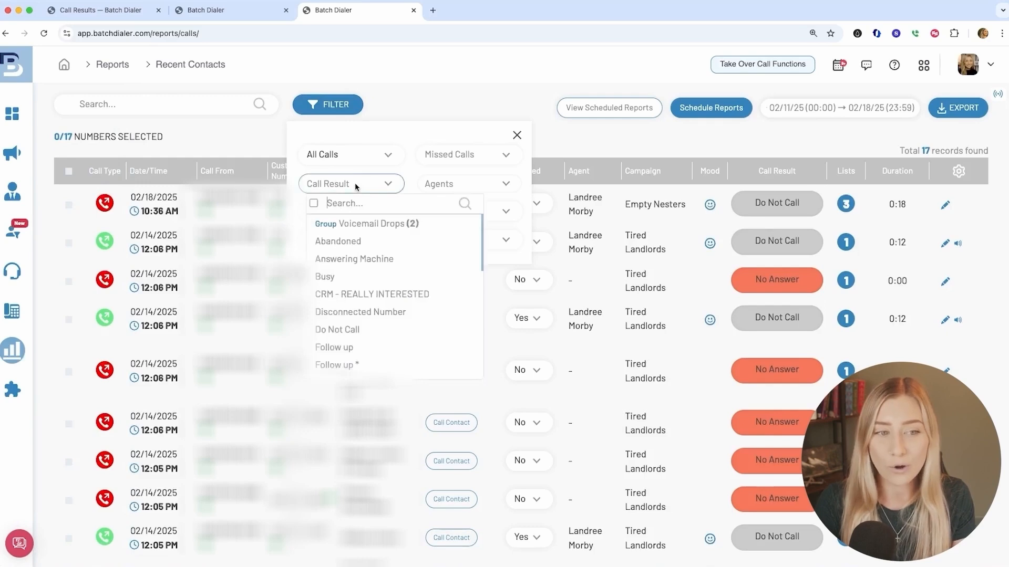